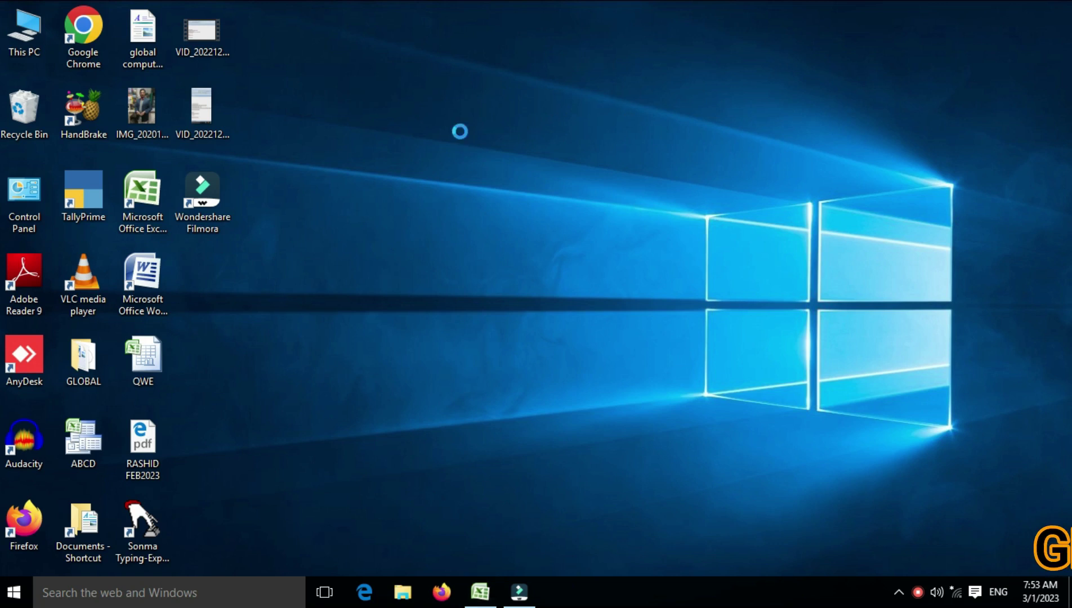
Refresh the desktop and restore the INT workbook full screen on Sheet3.
right_click(460, 132)
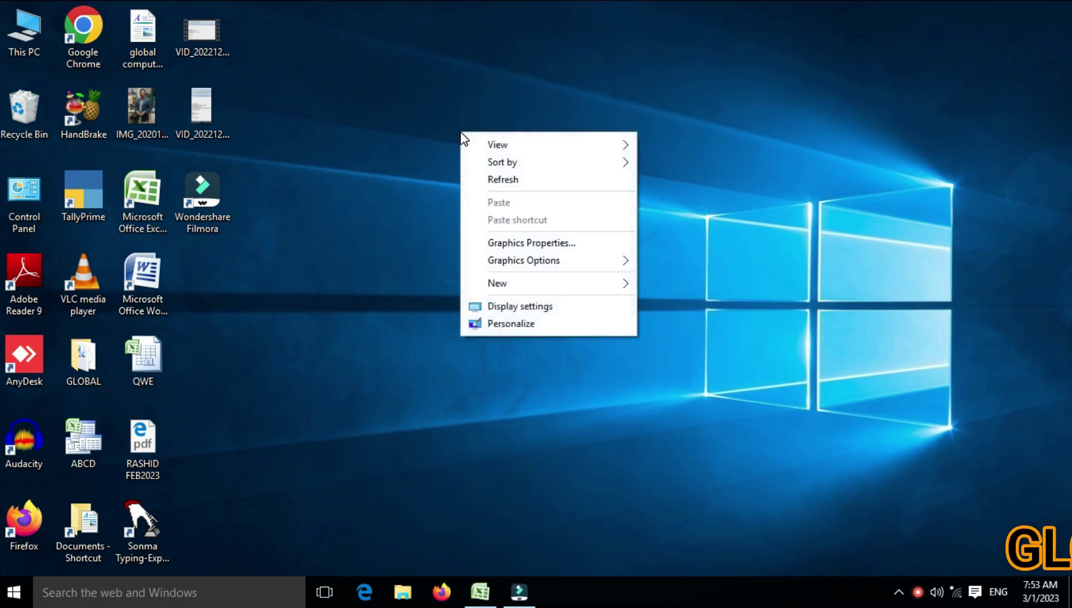
left_click(490, 186)
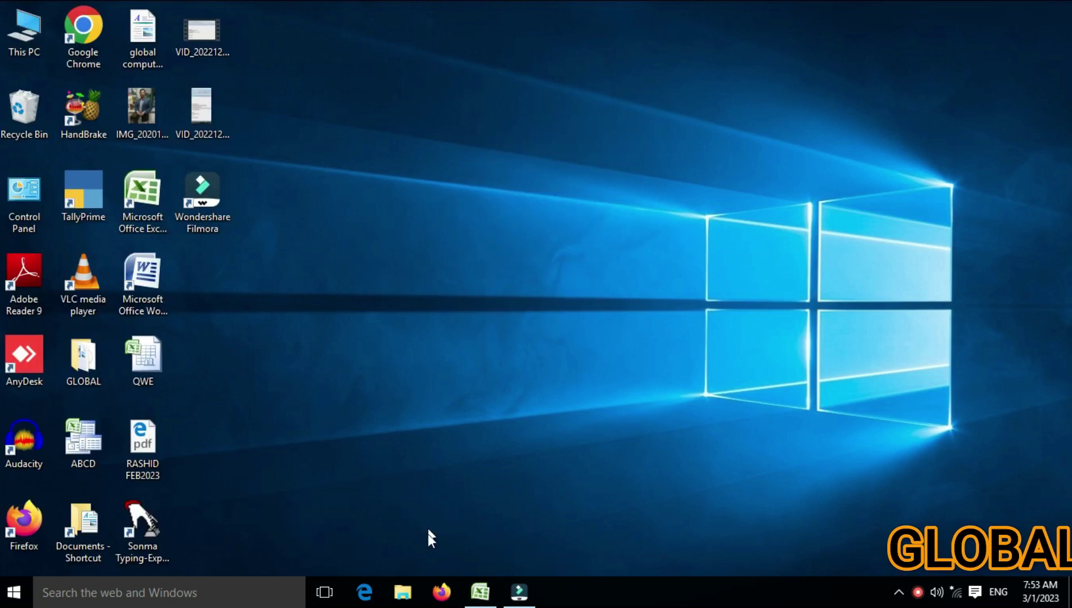
left_click(479, 601)
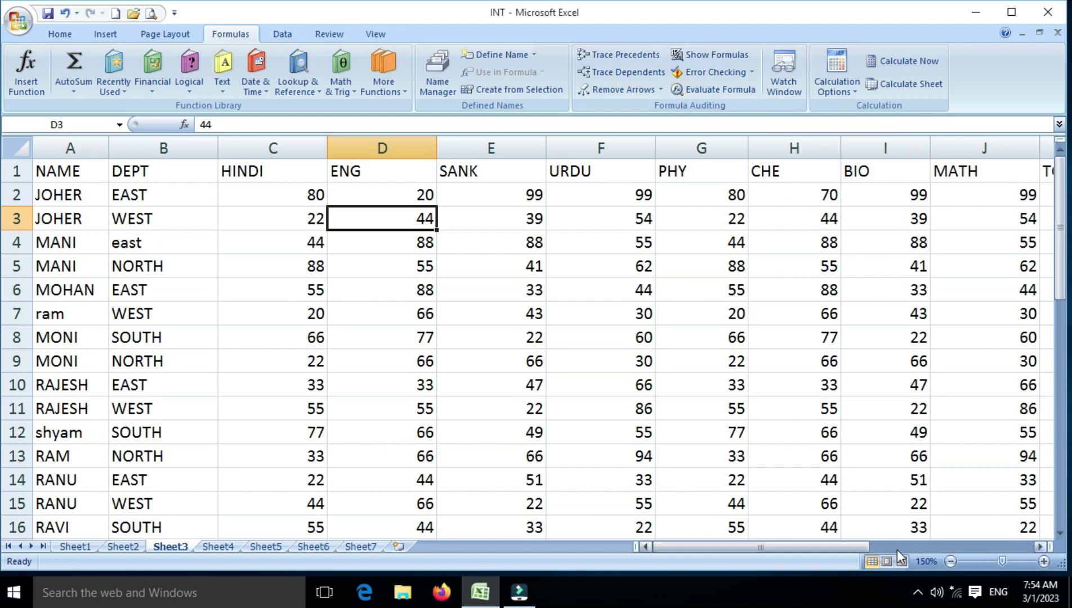
Change the SANK mark in E3 from 39 to 40.
left_click(1041, 546)
left_click(1040, 547)
left_click(1041, 547)
left_click(1041, 547)
left_click(1041, 546)
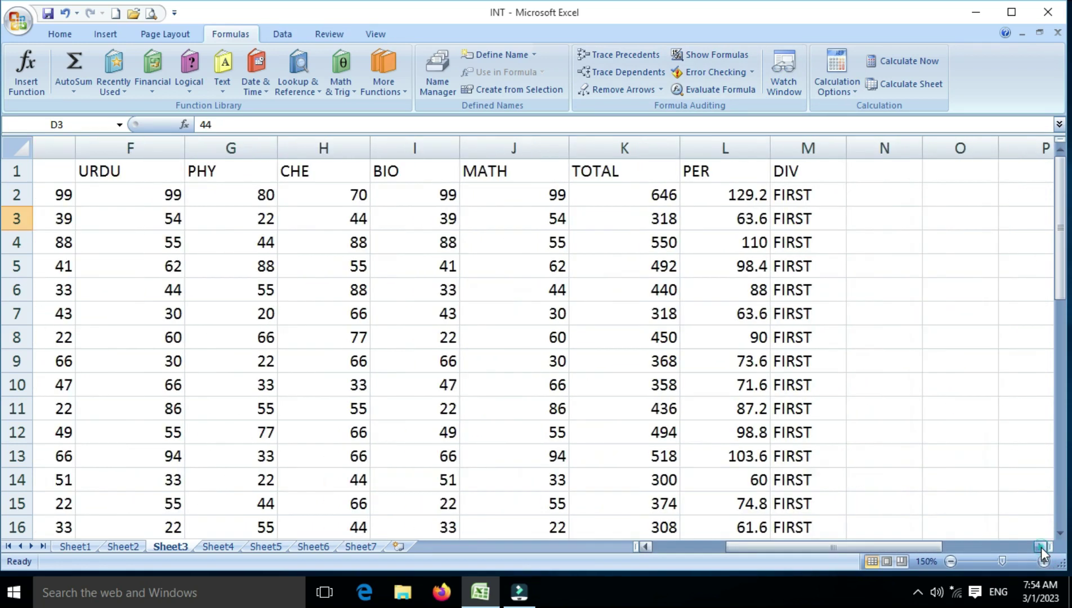
left_click(1041, 546)
left_click(648, 550)
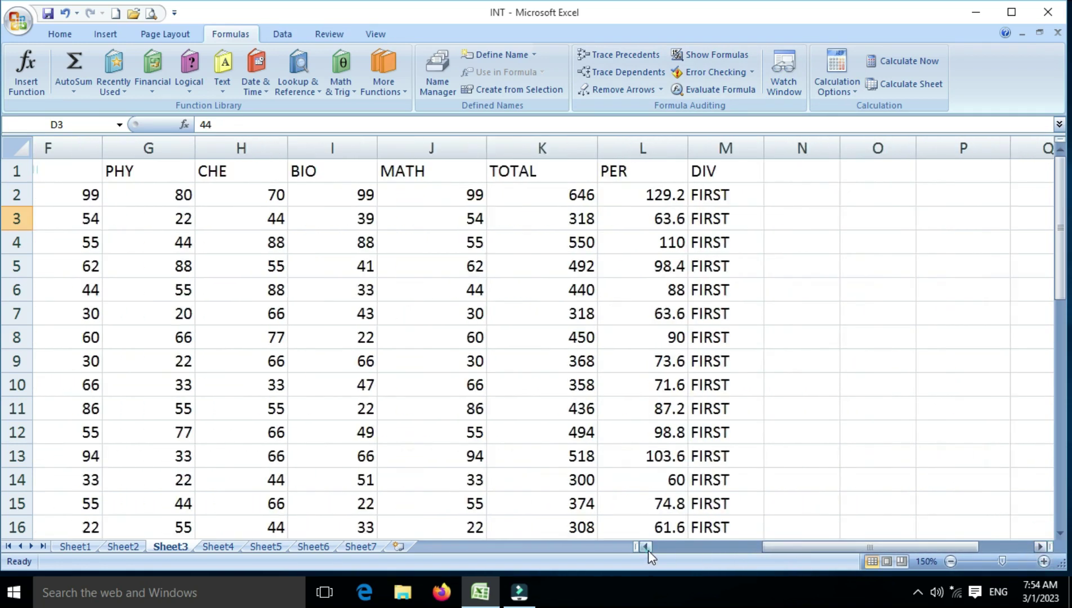
left_click(648, 550)
left_click(648, 550)
left_click(648, 550)
left_click(648, 550)
left_click(648, 550)
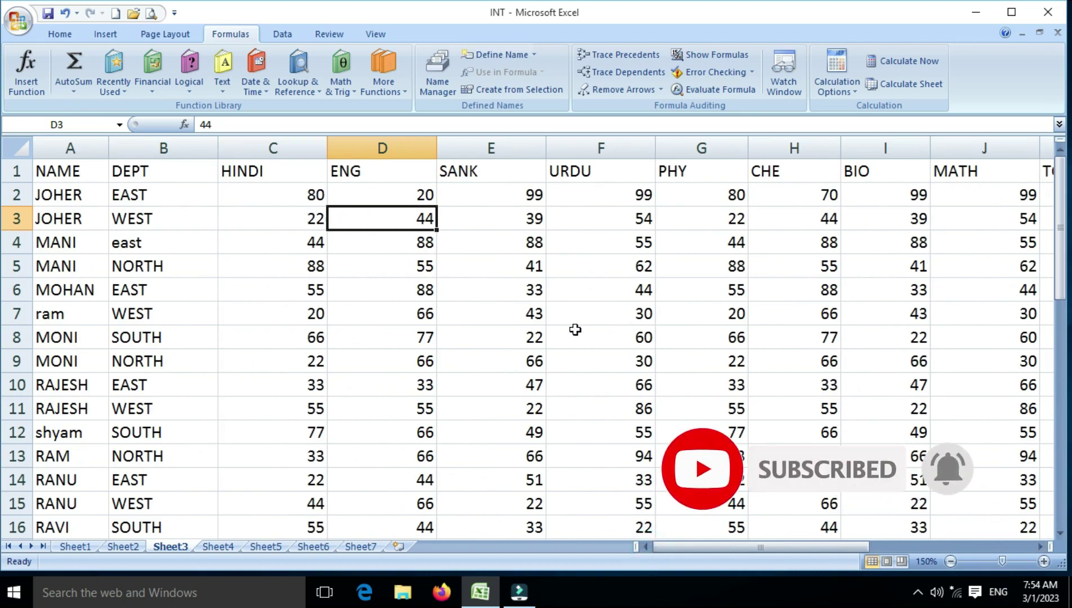
left_click(515, 219)
type("40")
key("Return")
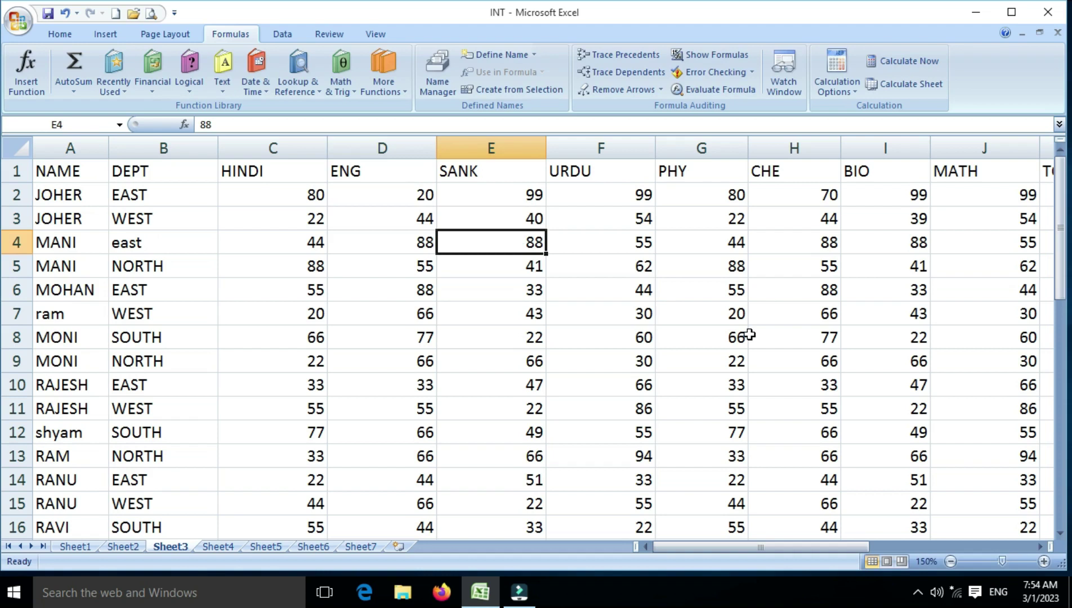
Check row 3's recalculated TOTAL 319 and PER 63.8, then select the TOTAL cell K2.
key("Up")
key("Right")
key("Right")
key("Right")
key("Right")
key("Right")
key("Right")
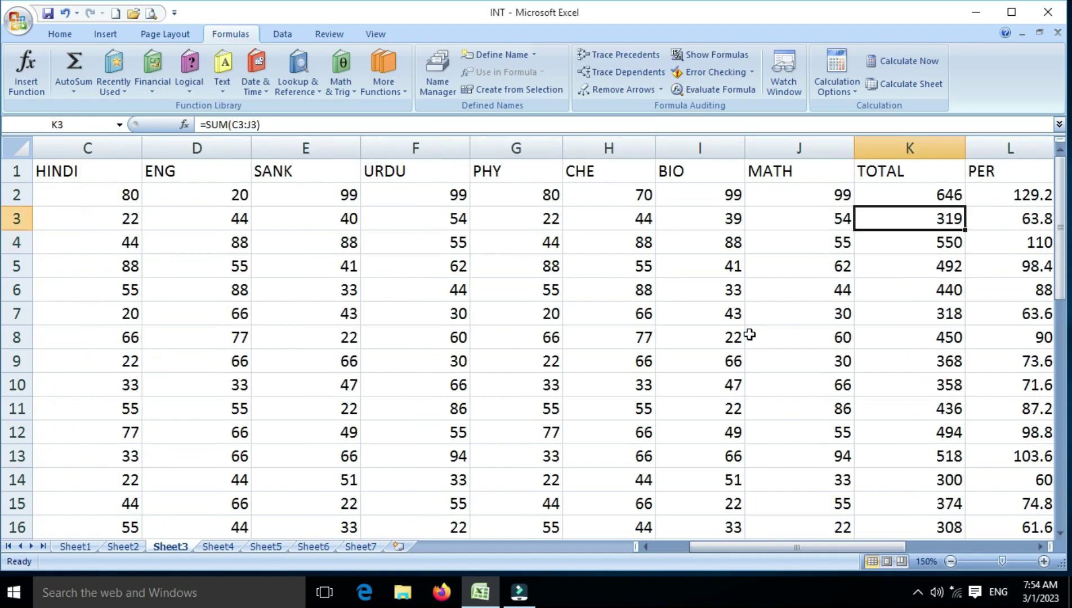
key("Right")
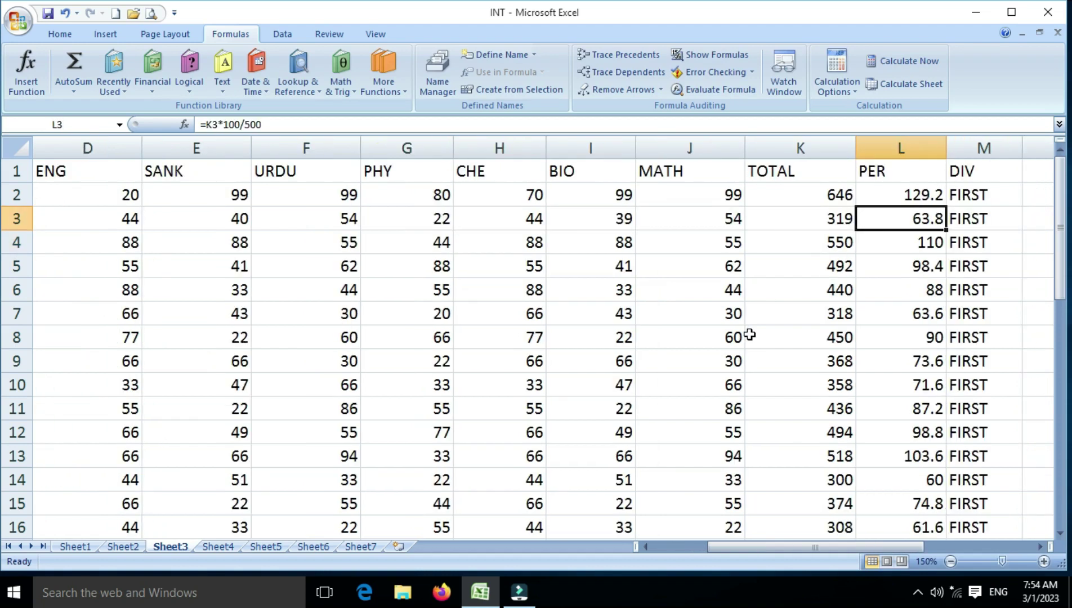
key("Right")
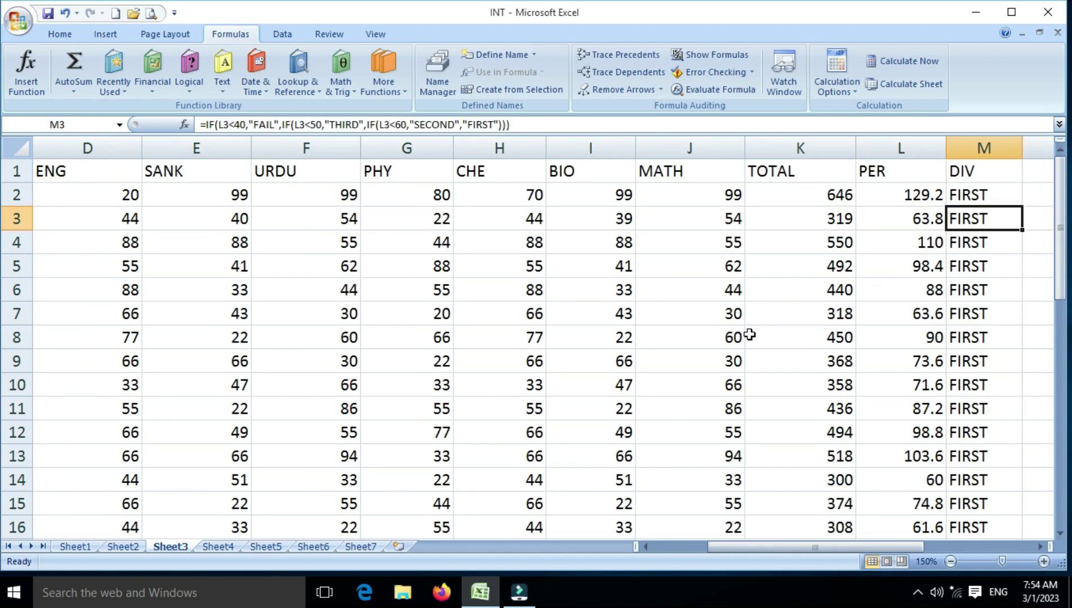
key("Left")
key("Left")
key("Left")
key("Left")
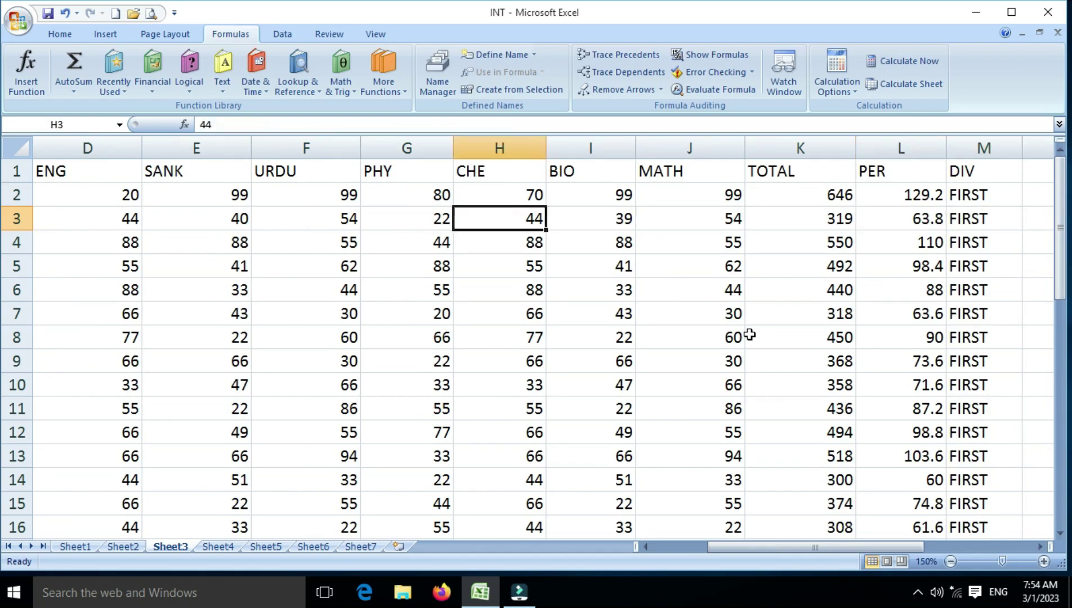
key("Left")
key("Left")
key("Left")
key("Right")
key("Right")
key("Right")
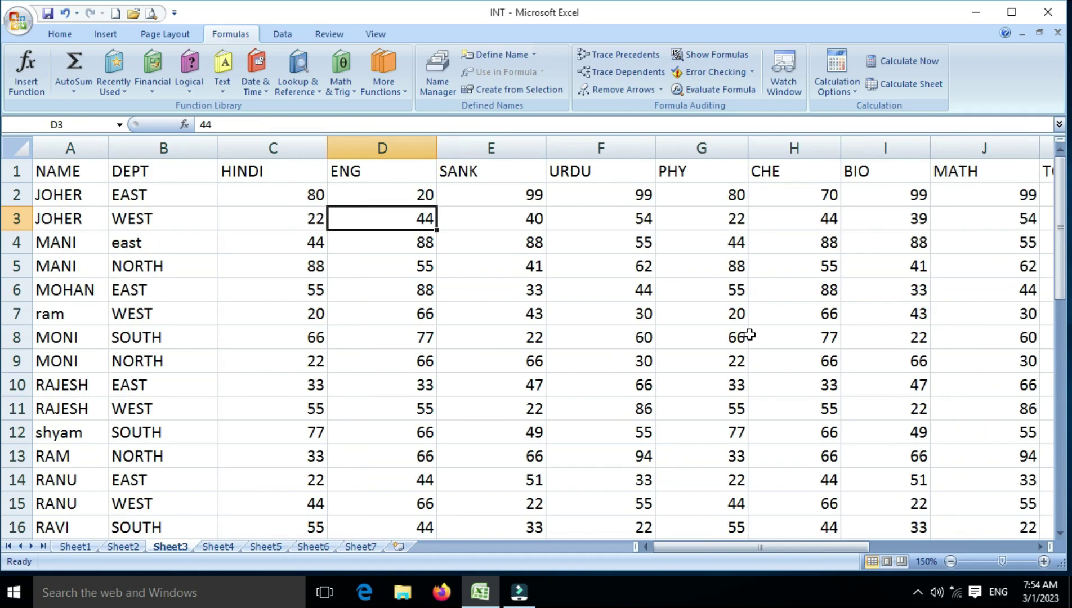
key("Right")
key("Right")
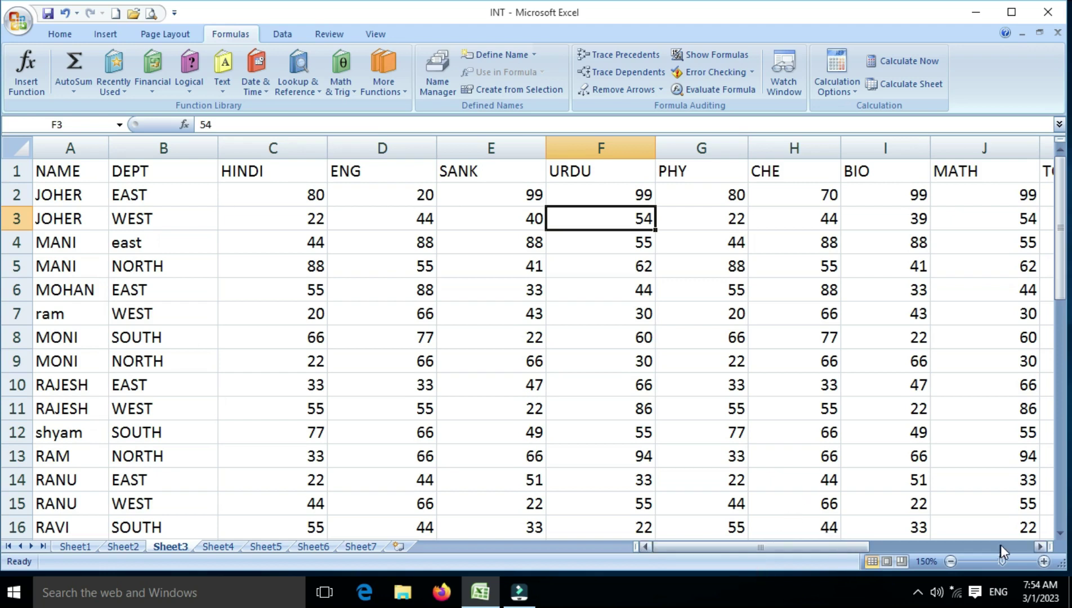
left_click(1041, 545)
left_click(1041, 545)
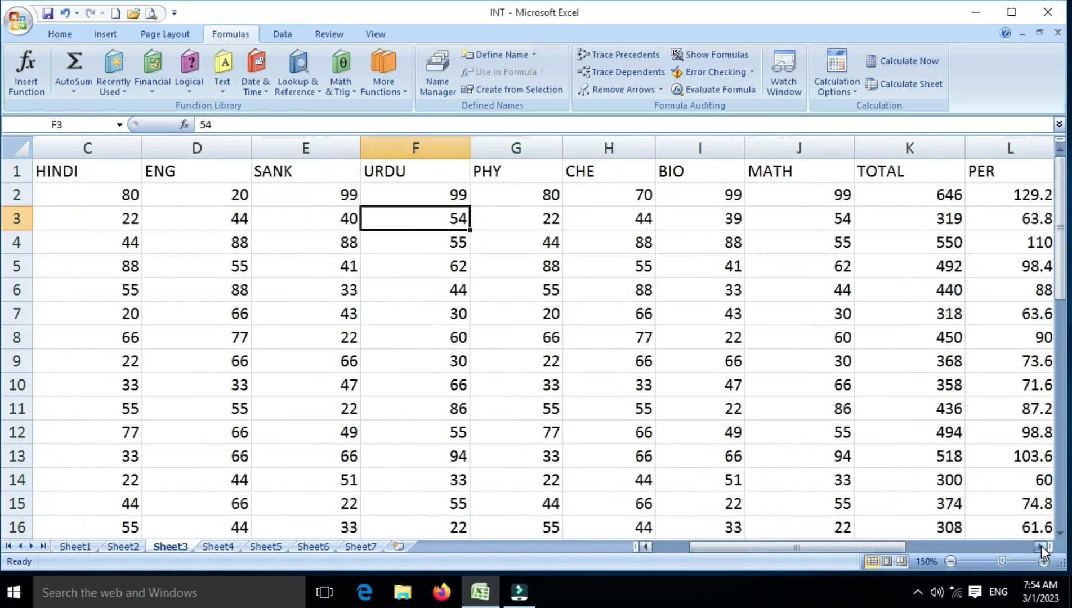
left_click(1041, 545)
left_click(1041, 545)
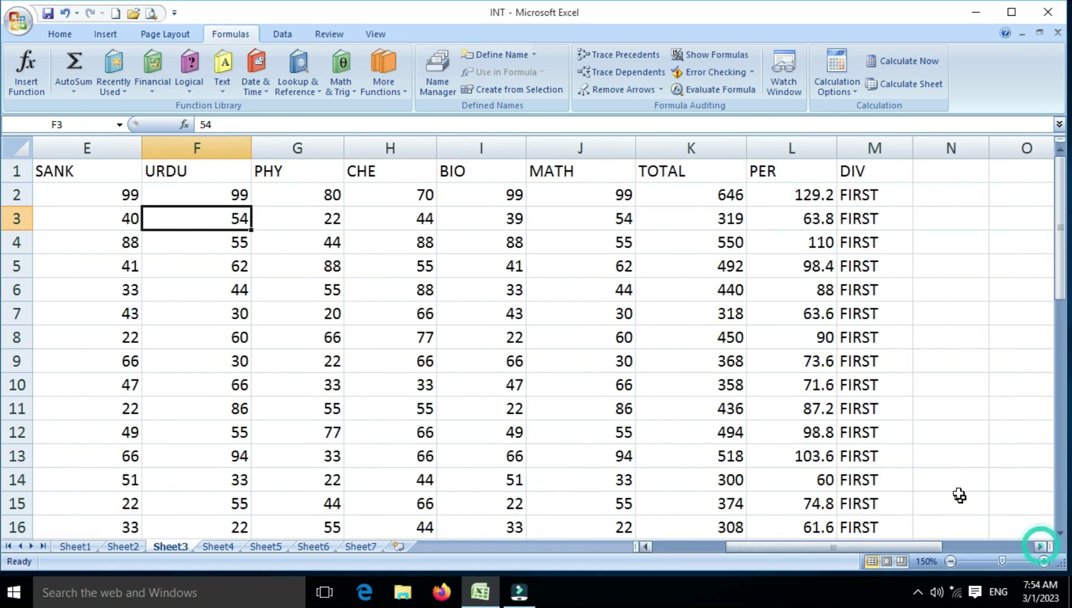
left_click(694, 193)
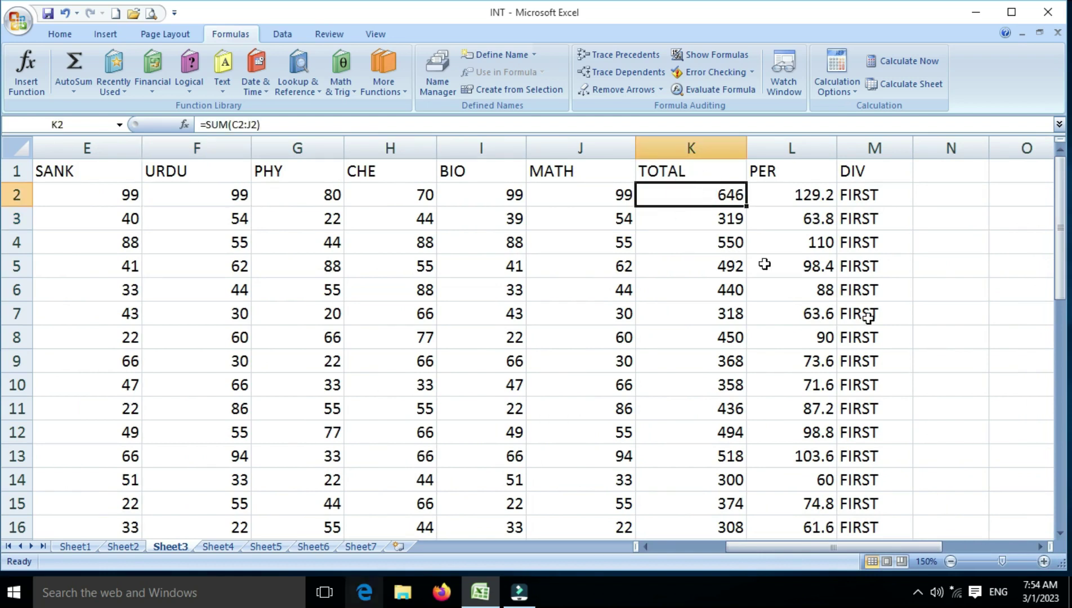
Add a watch on Sheet3!K2 (=SUM(C2:J2), 646) and move the Watch Window aside.
left_click(792, 77)
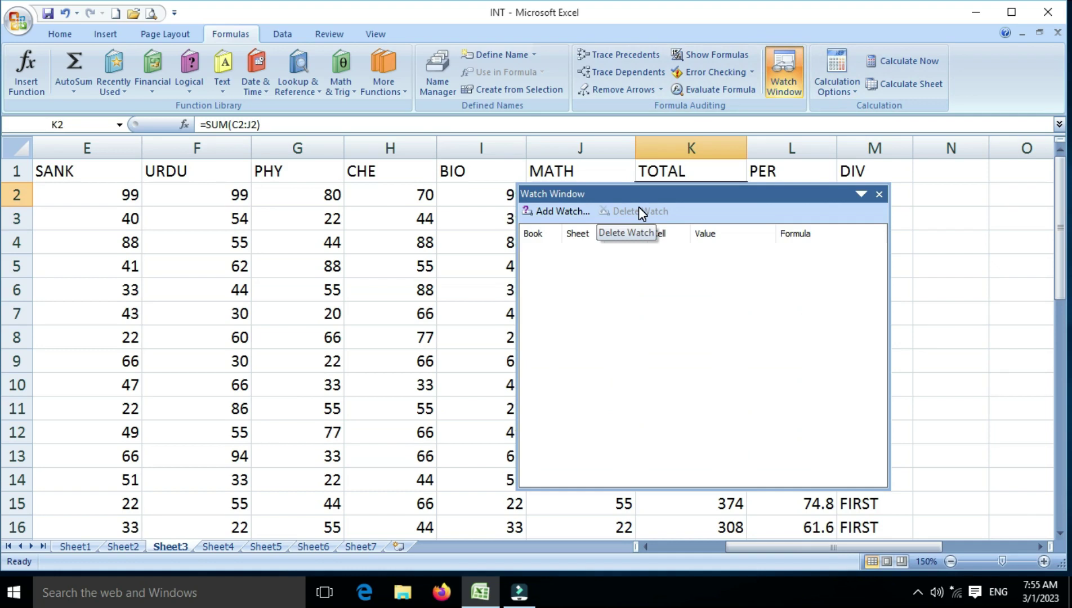
left_click(558, 212)
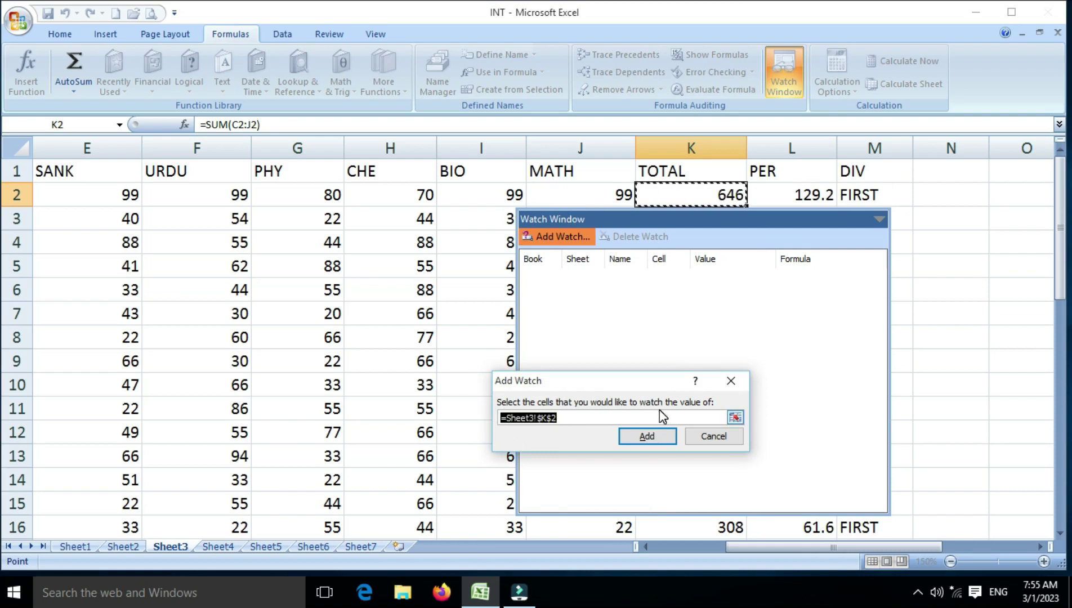
left_click(647, 438)
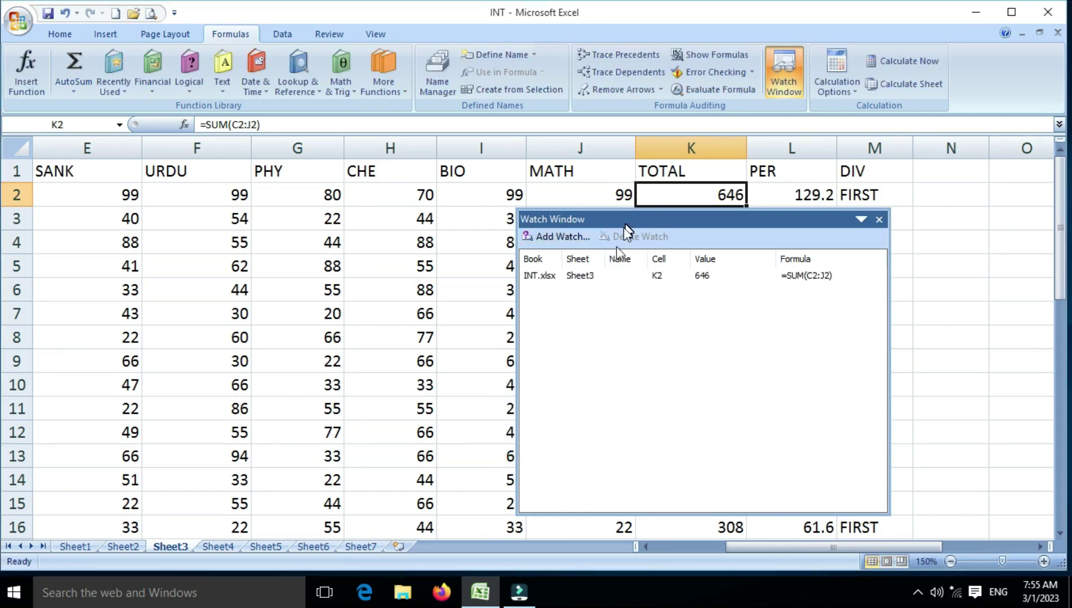
left_click(647, 546)
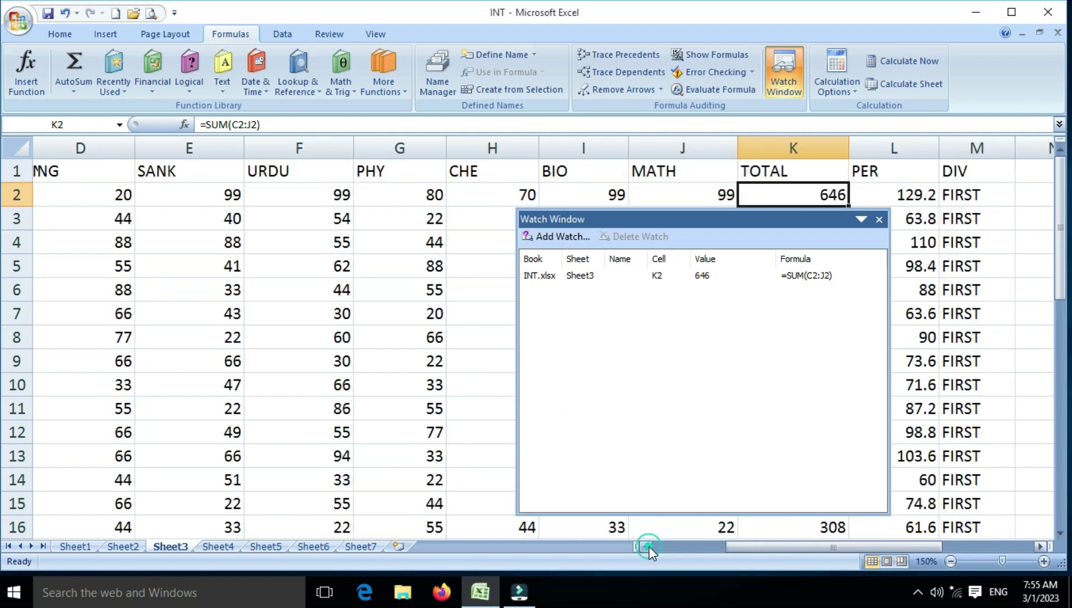
left_click(648, 546)
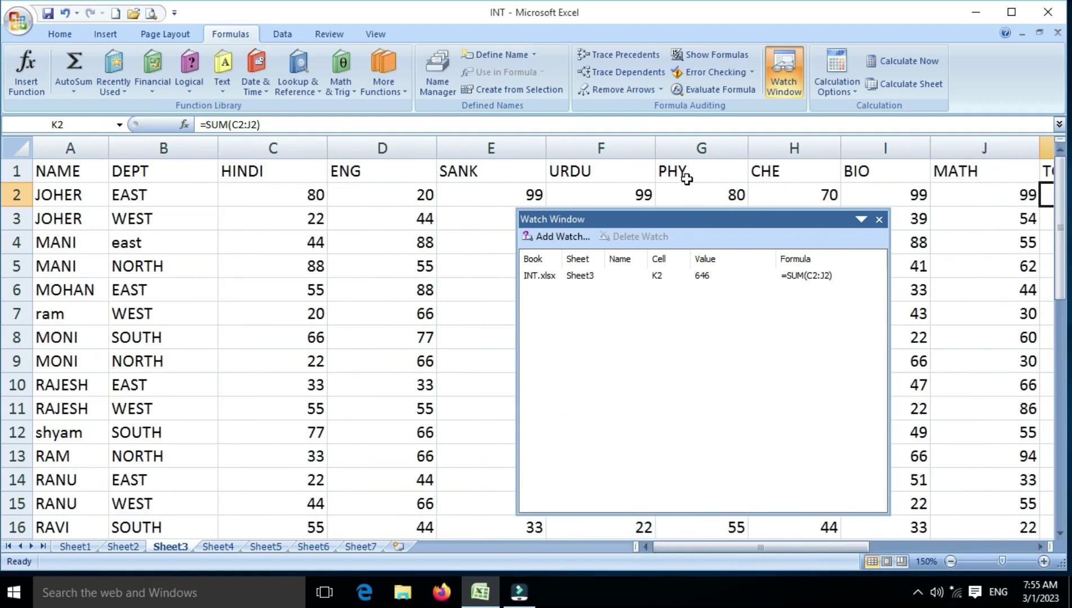
mouse_move(674, 219)
left_mouse_down()
mouse_move(578, 260)
mouse_move(645, 237)
left_mouse_up()
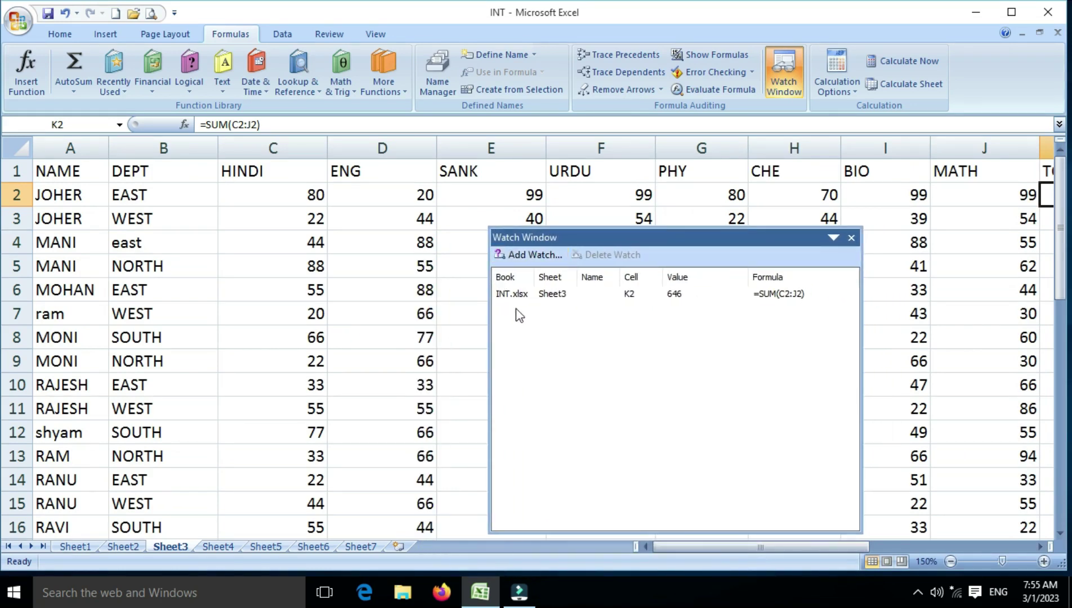
left_click(402, 198)
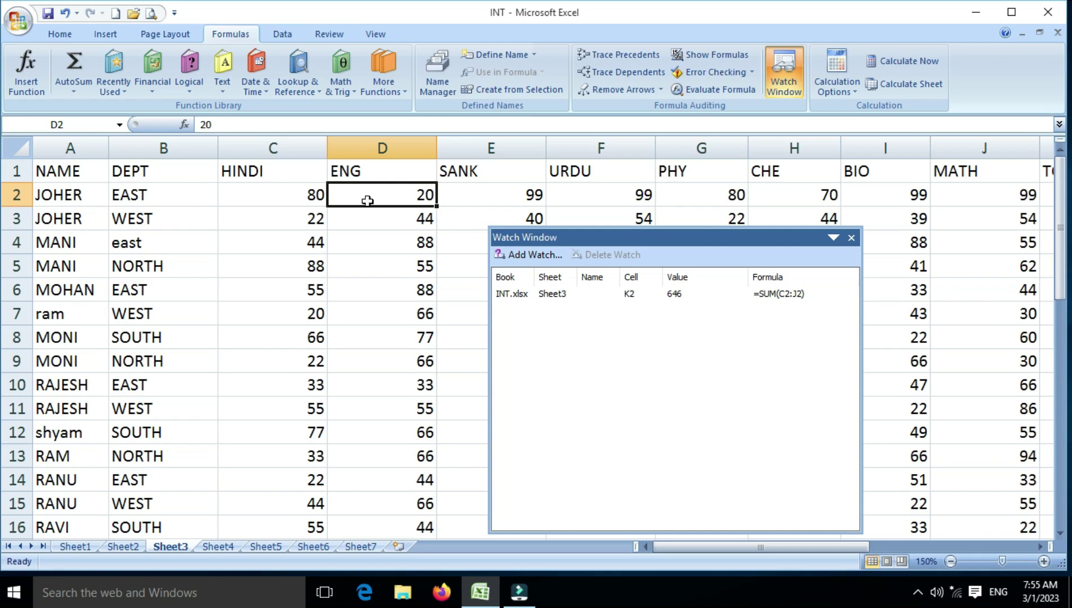
Enter 50 as the ENG mark in D2 and check the watched K2 total.
type("50")
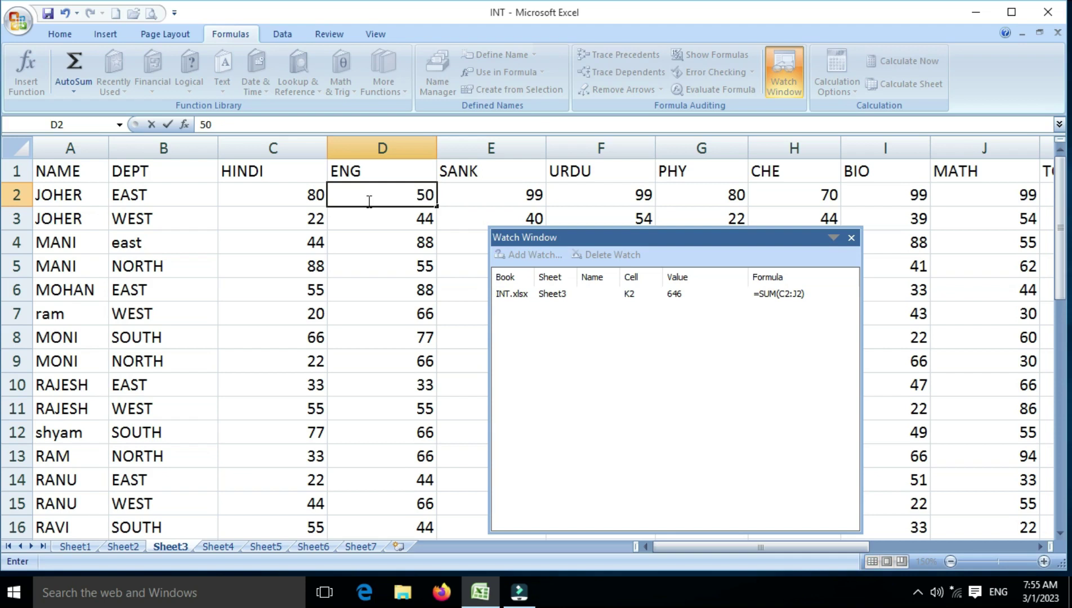
key("Return")
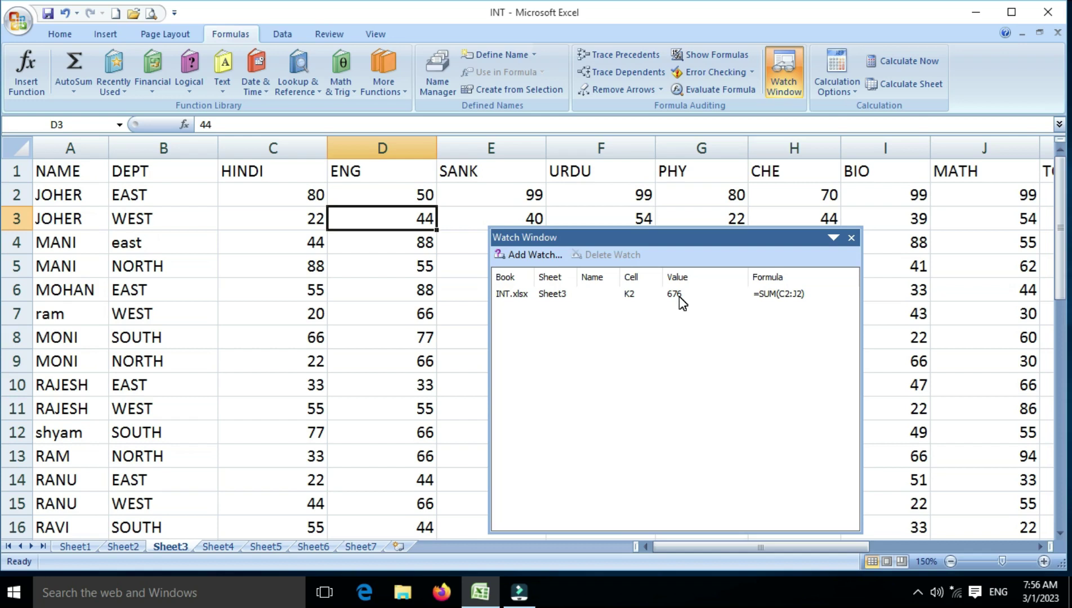
key("Right")
key("Right")
key("Right")
key("Right")
key("Right")
key("Right")
key("Right")
key("Right")
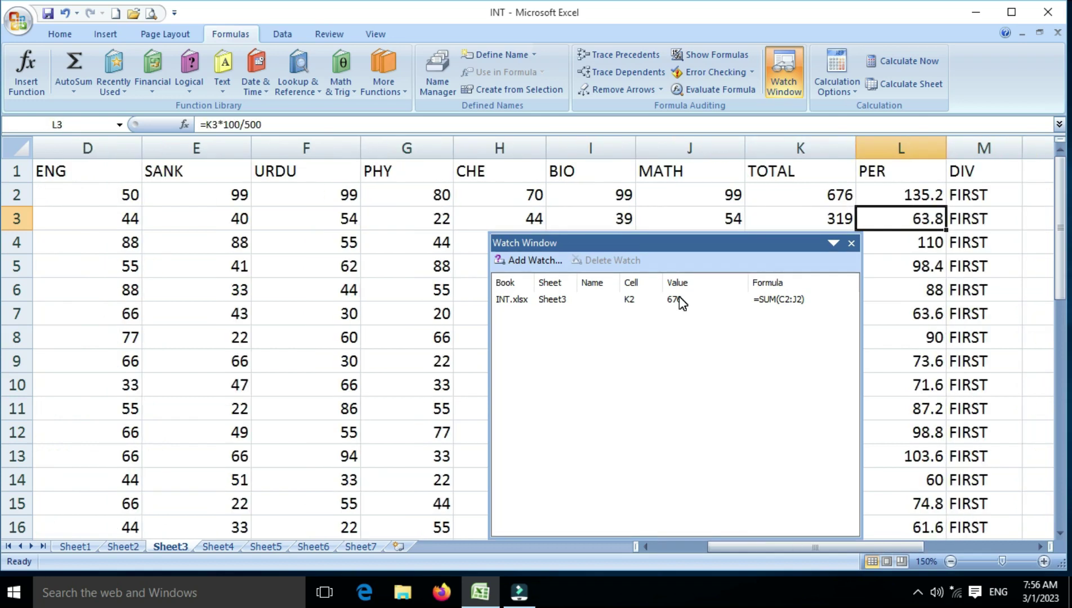
key("Left")
key("Up")
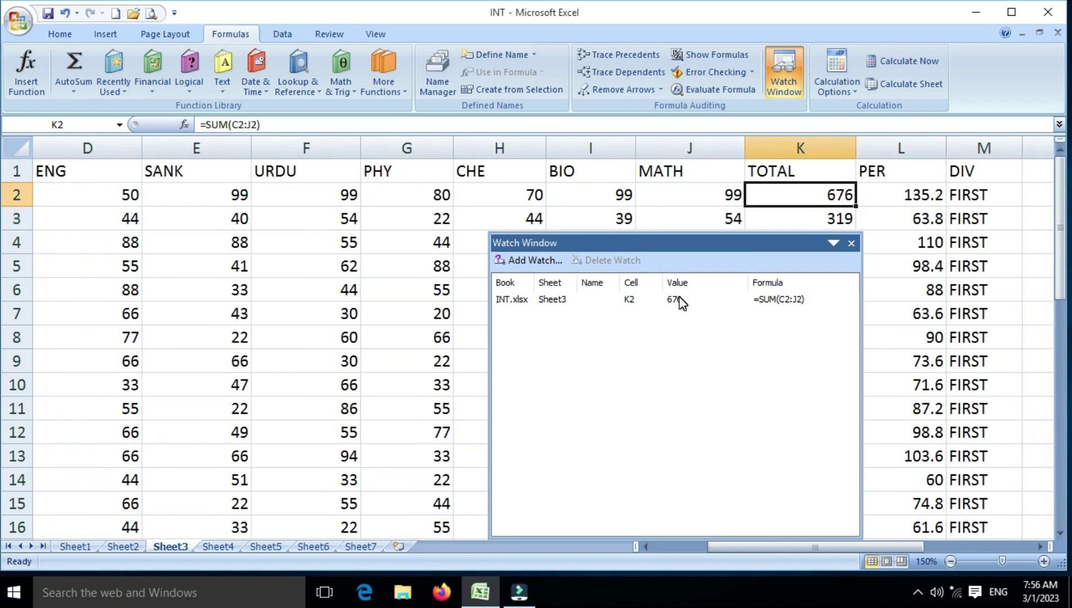
Set the SANK mark in E2 to 30 so the watched K2 total updates to 607.
key("Left")
key("Left")
key("Left")
key("Left")
key("Left")
key("Left")
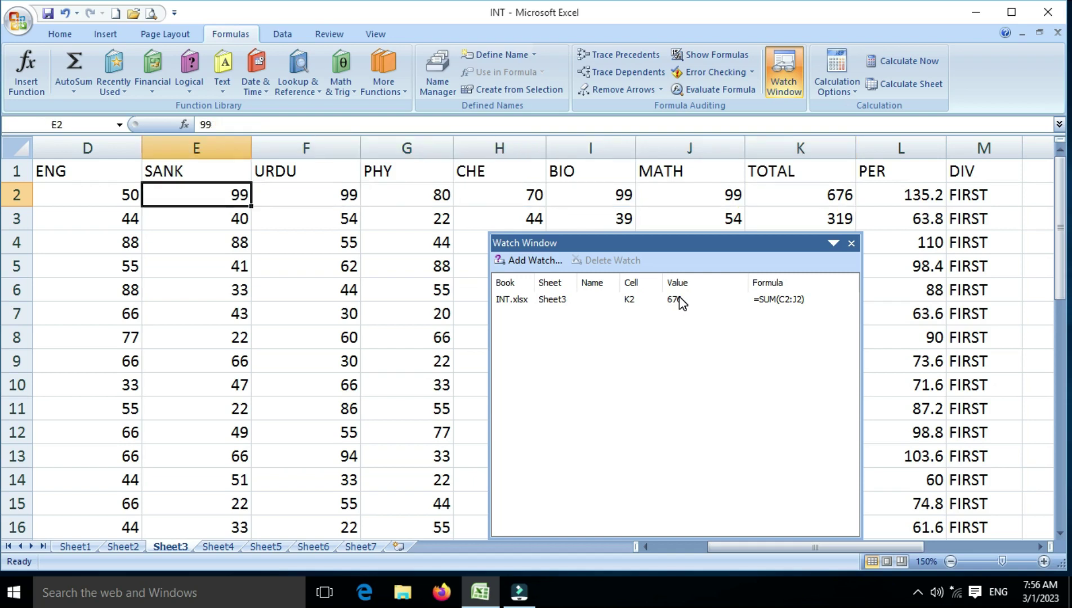
key("Left")
key("Left")
key("Left")
key("Left")
key("Right")
key("Right")
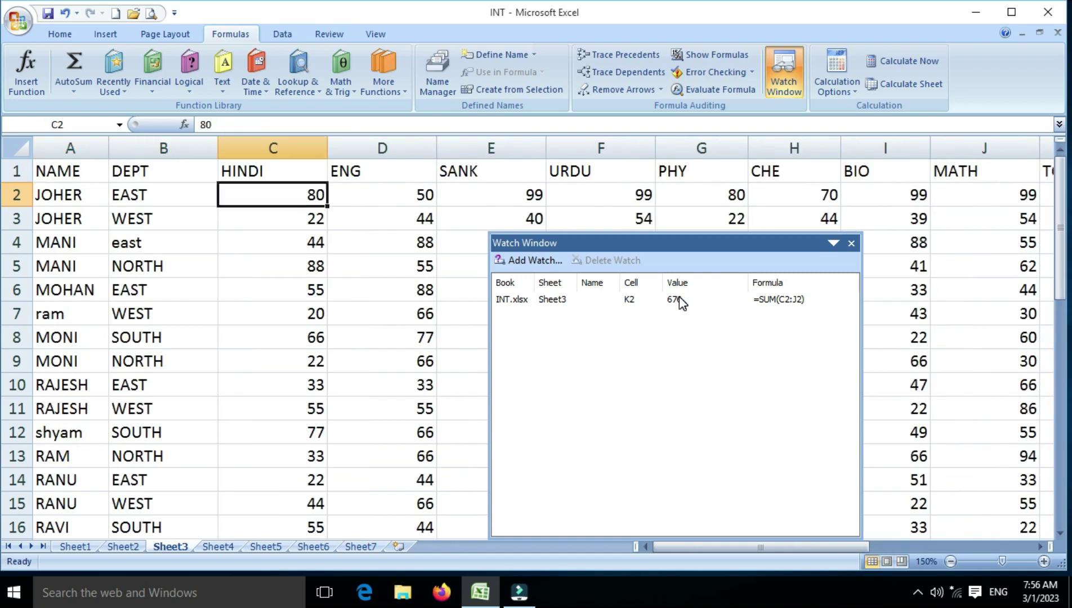
key("Right")
key("Right")
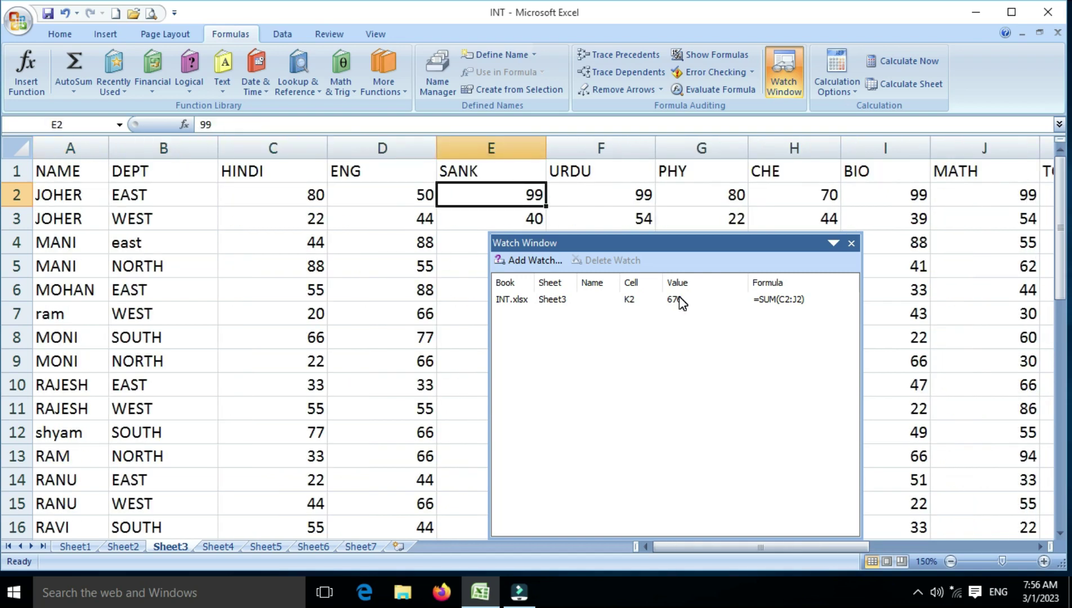
type("20")
key("BackSpace")
key("BackSpace")
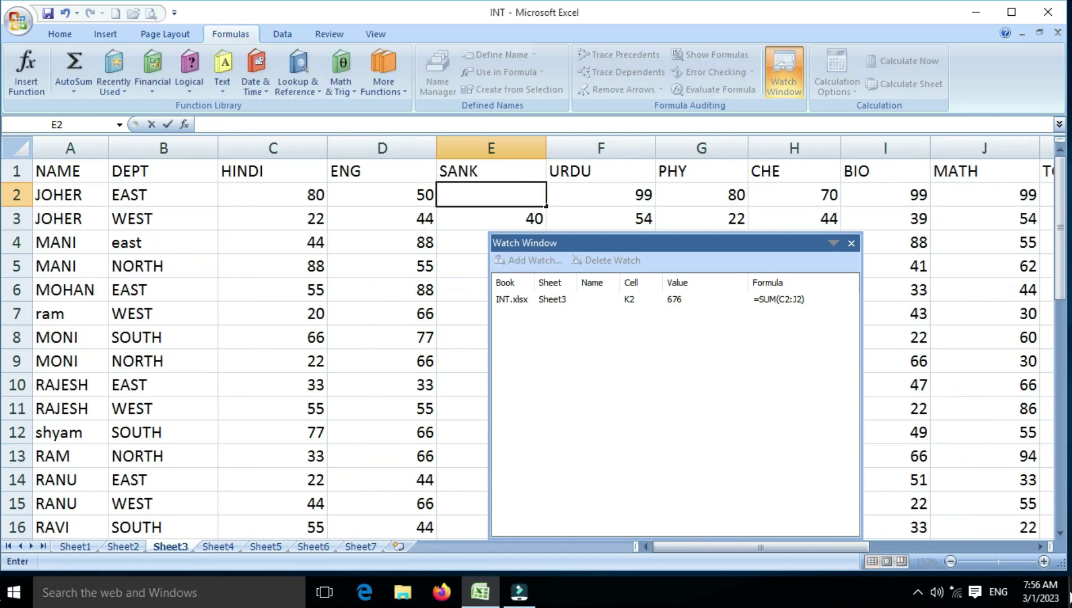
type("30")
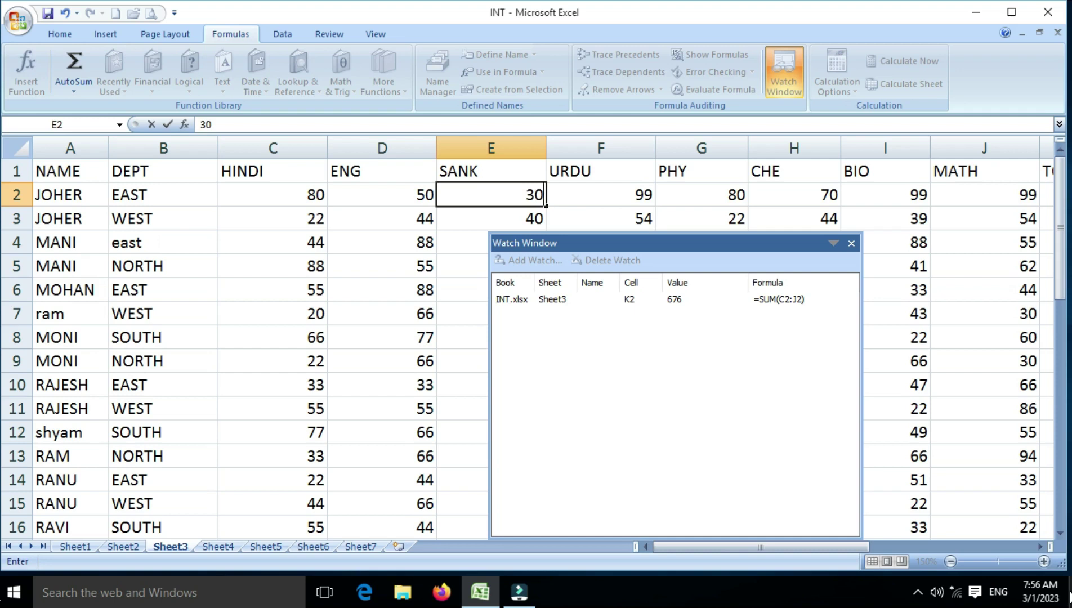
key("Return")
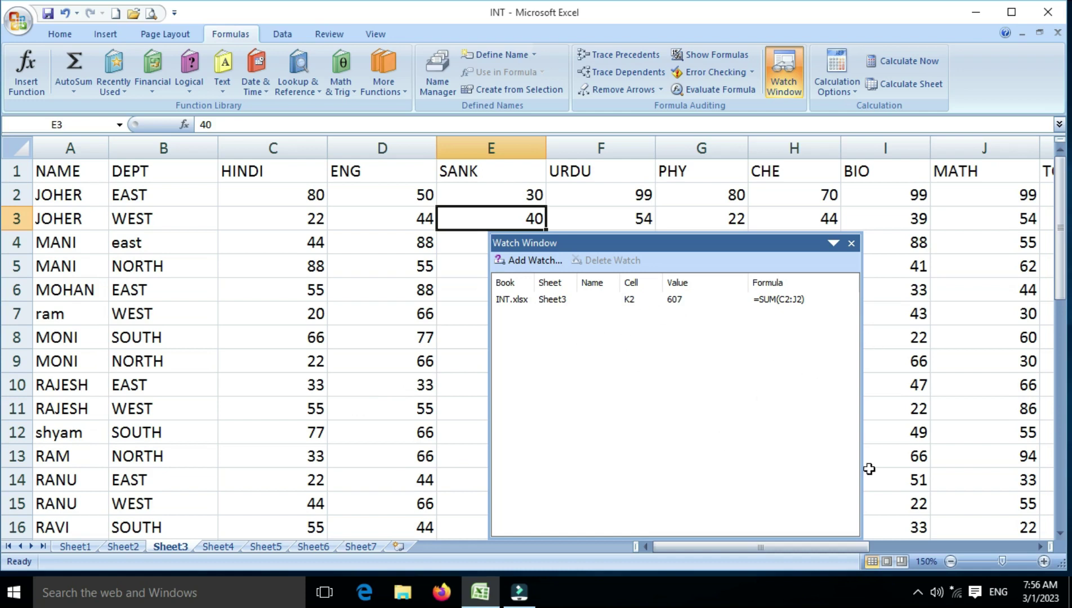
Select the TOTAL range K2:K18 and start an Add Watch for =Sheet3!$K$2:$K$18.
left_click(1039, 546)
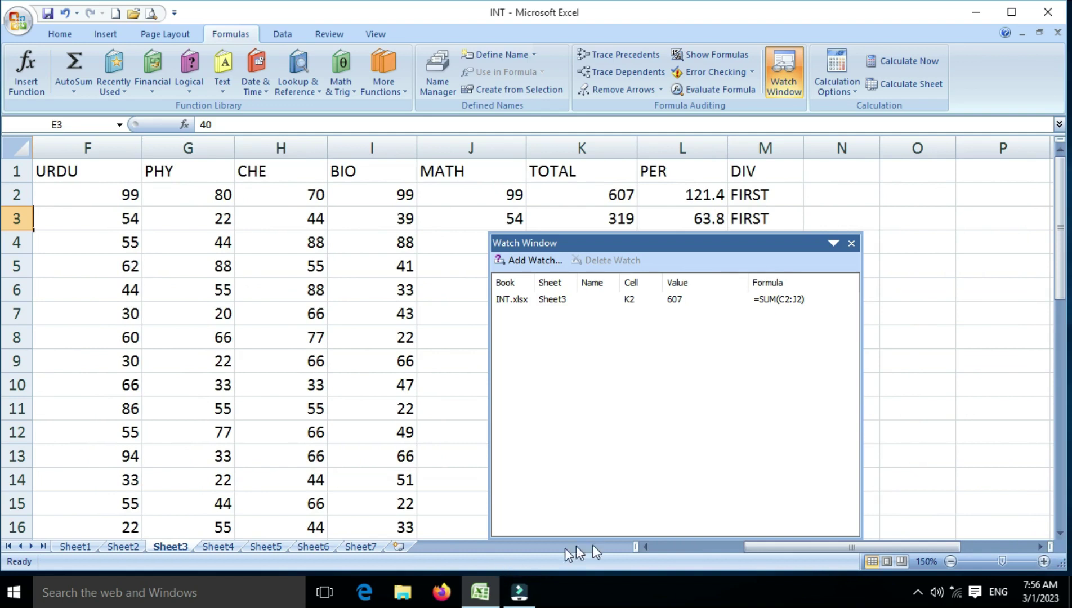
left_click(646, 546)
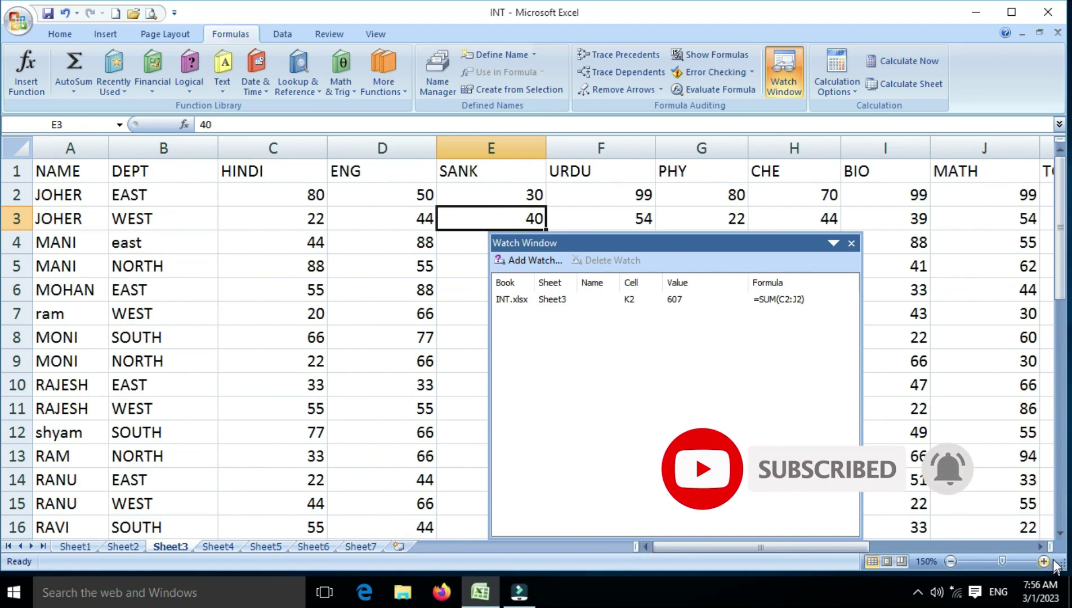
left_click(1040, 547)
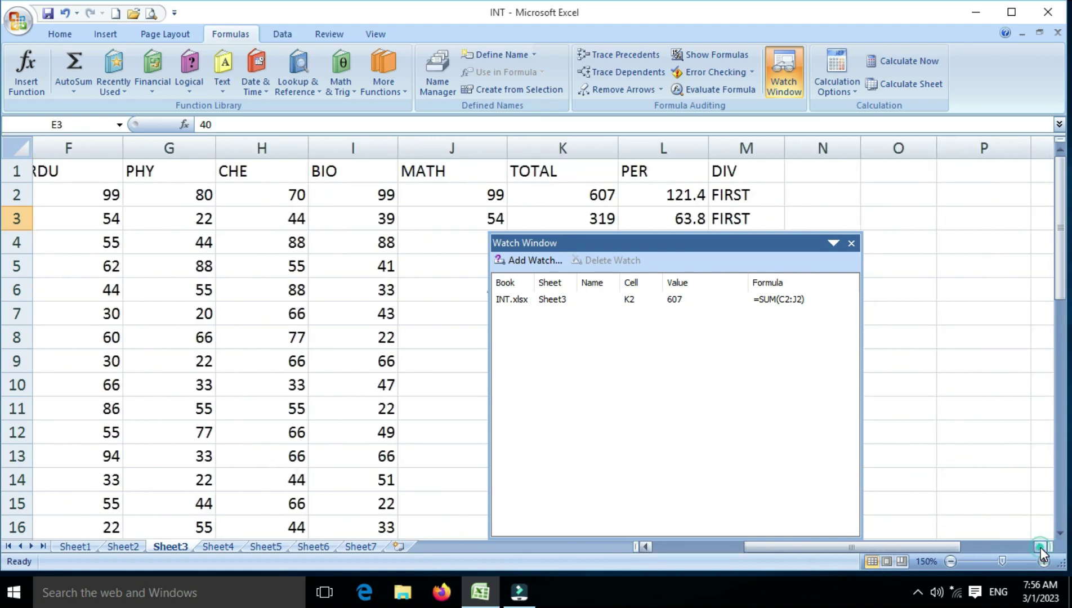
left_click(1040, 547)
left_click(380, 198)
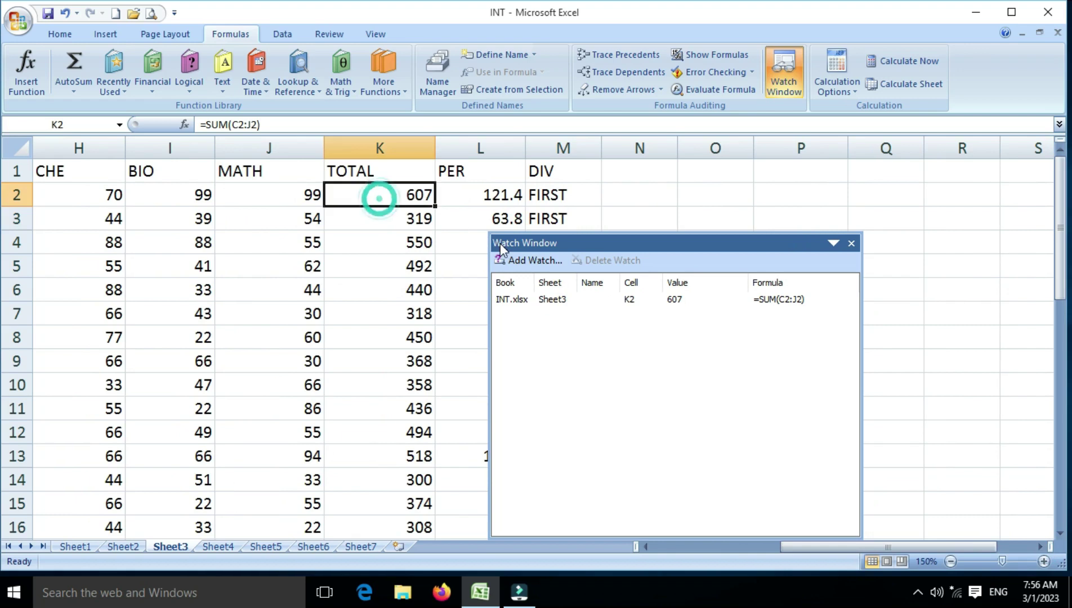
key("shift+Down")
key("shift+Down")
key("shift+Down")
key("shift+Down")
key("shift+Down")
key("shift+Down")
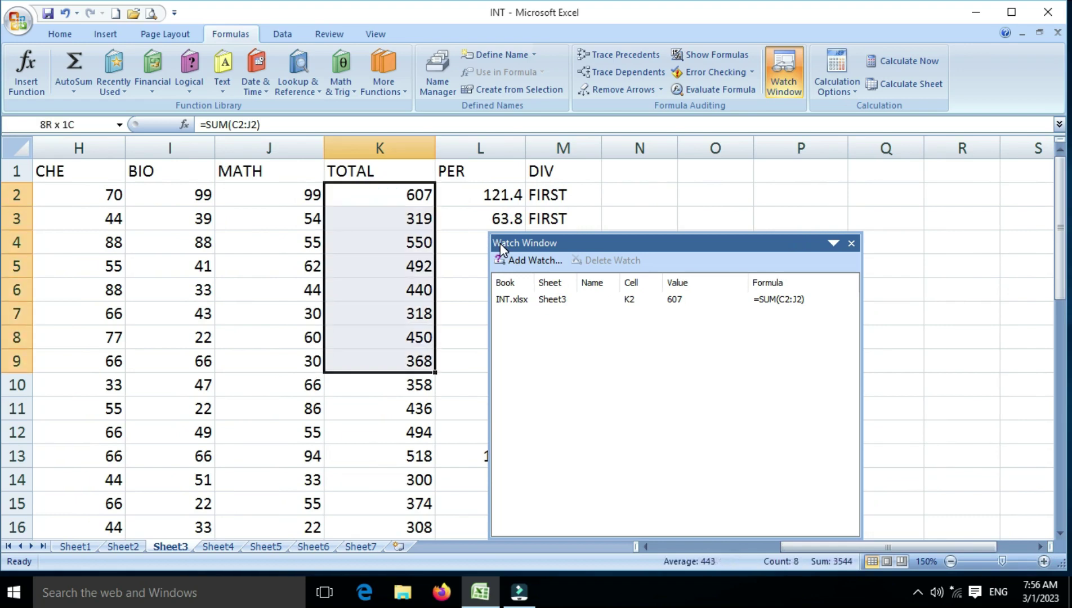
key("shift+Down")
key("shift+Down")
key("shift+Down")
key("shift+Down")
key("shift+Down")
key("shift+Down")
key("shift+Down")
key("shift+Down")
key("shift+Down")
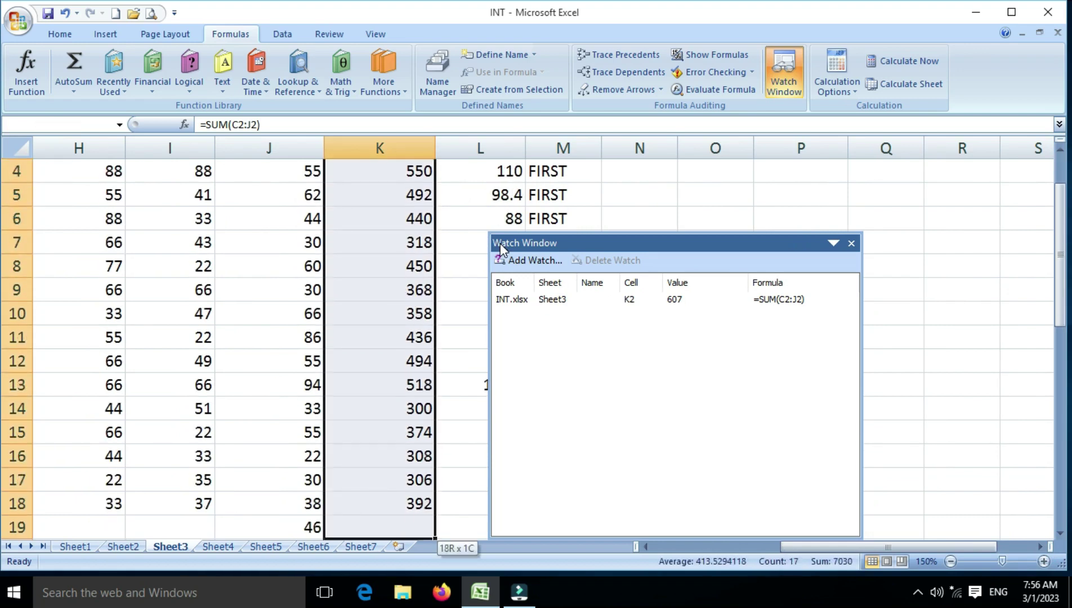
left_click(536, 263)
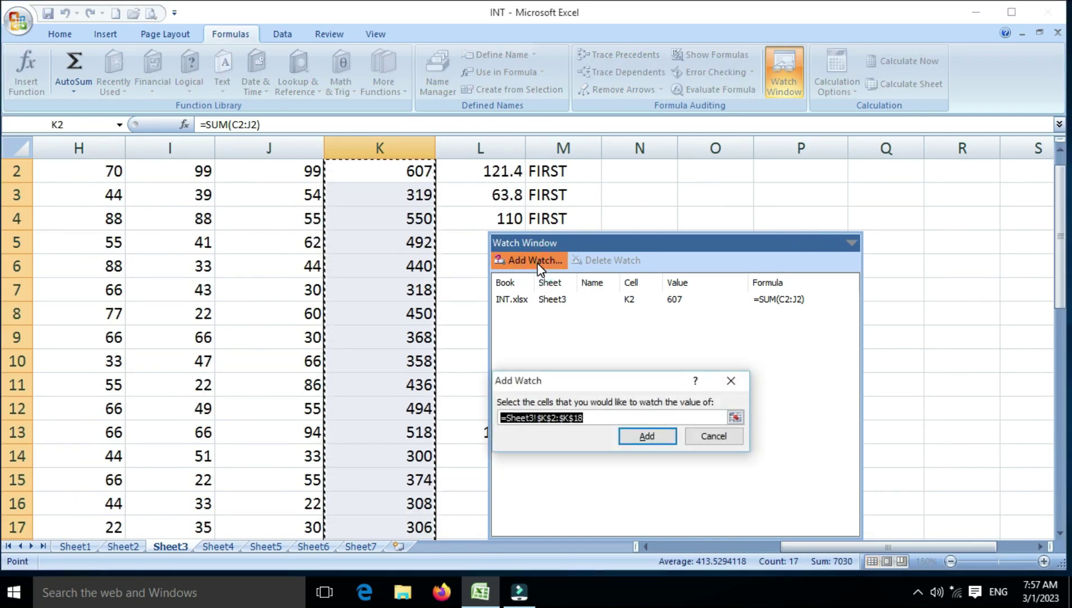
Confirm the watch so all totals K2 to K18 are listed with their SUM formulas.
left_click(646, 435)
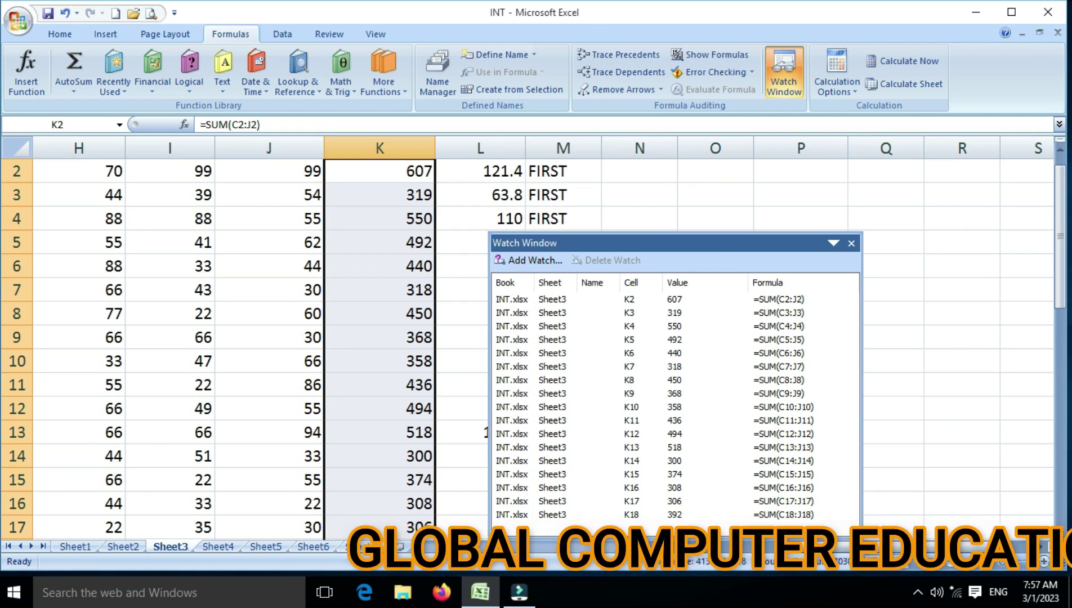
scroll(653, 558, "left", 1)
scroll(653, 557, "left", 1)
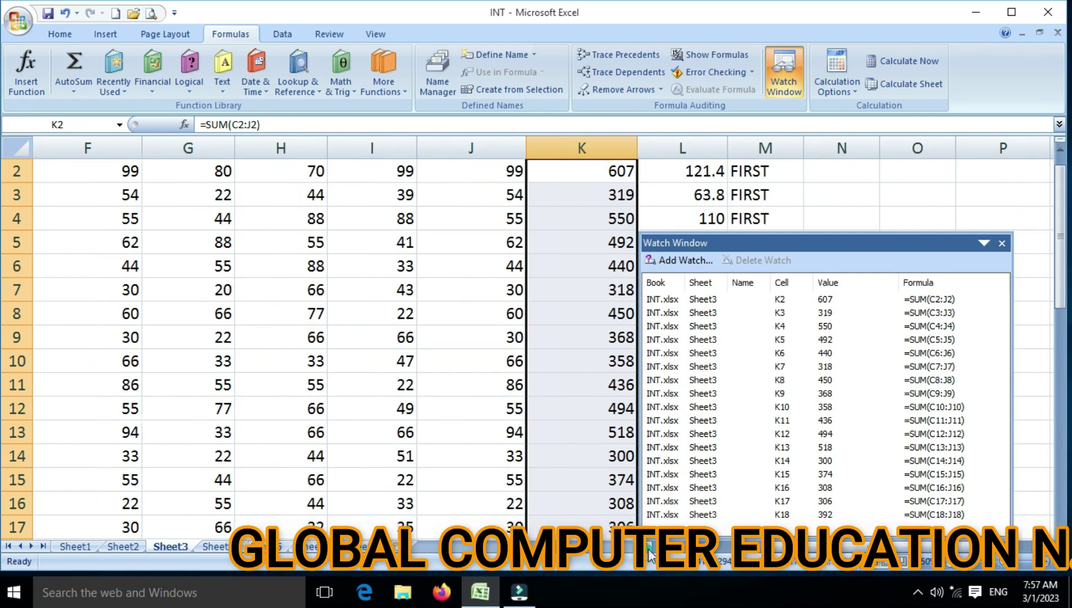
left_click(369, 270)
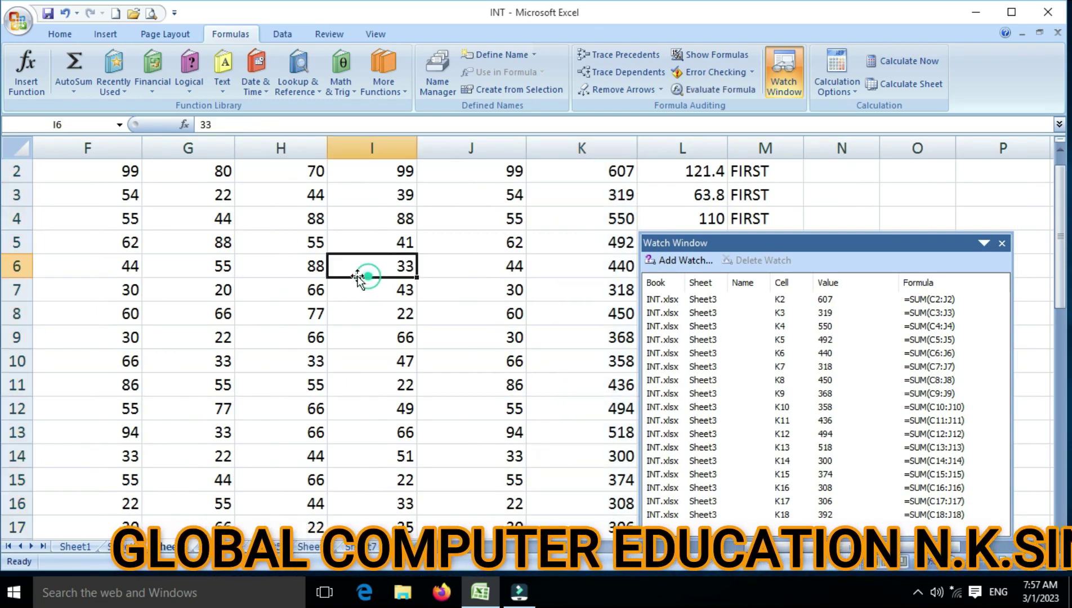
Reposition the Watch Window, docking it across the top then floating it over the sheet.
mouse_move(715, 242)
left_mouse_down()
mouse_move(600, 176)
mouse_move(509, 174)
left_mouse_up()
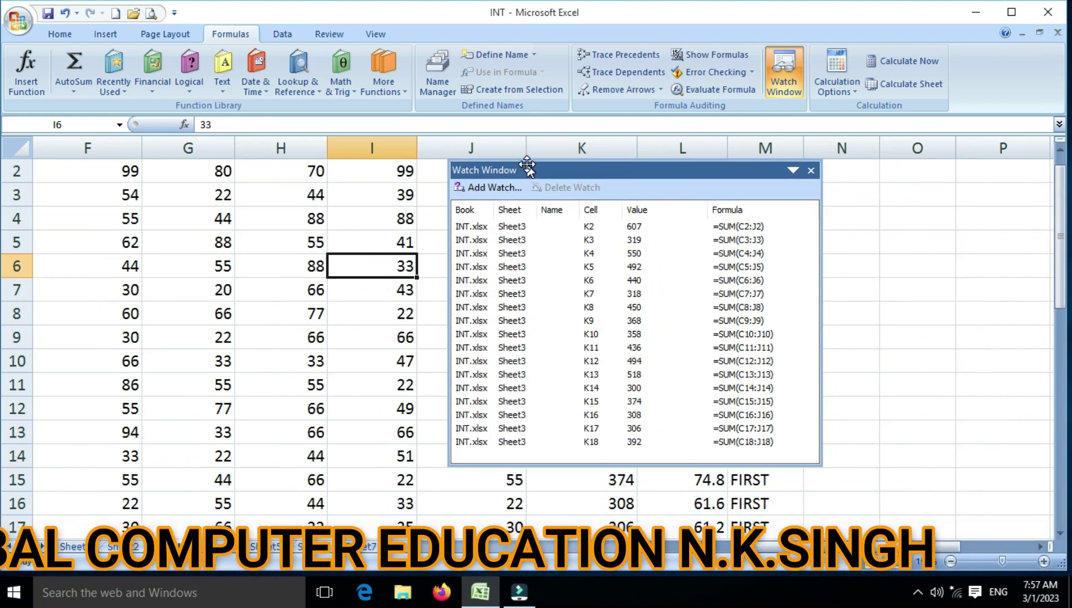
left_click_drag(508, 174, 485, 175)
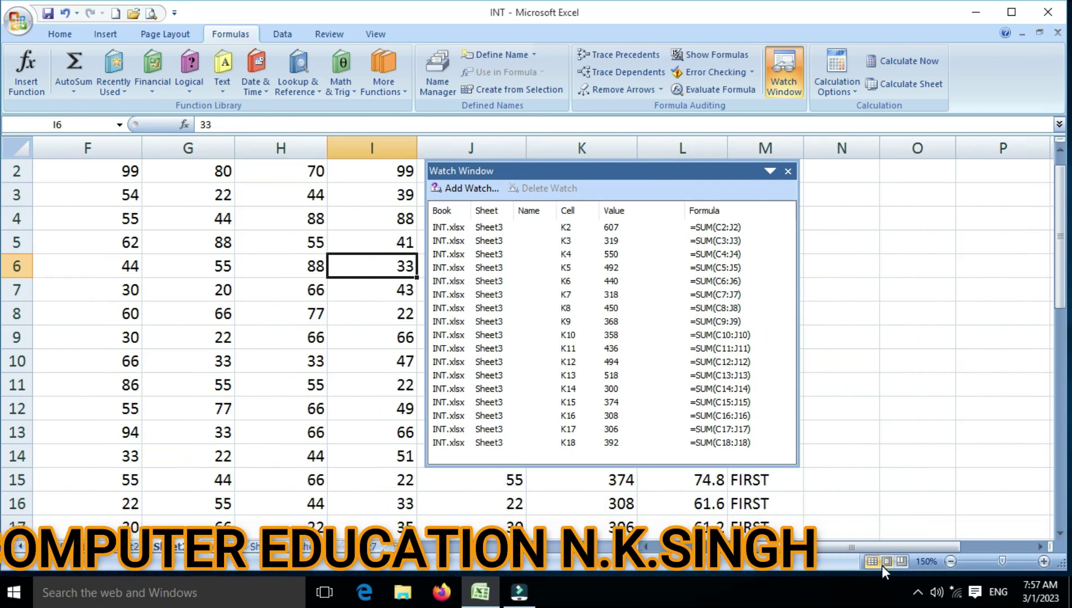
left_click_drag(882, 546, 703, 547)
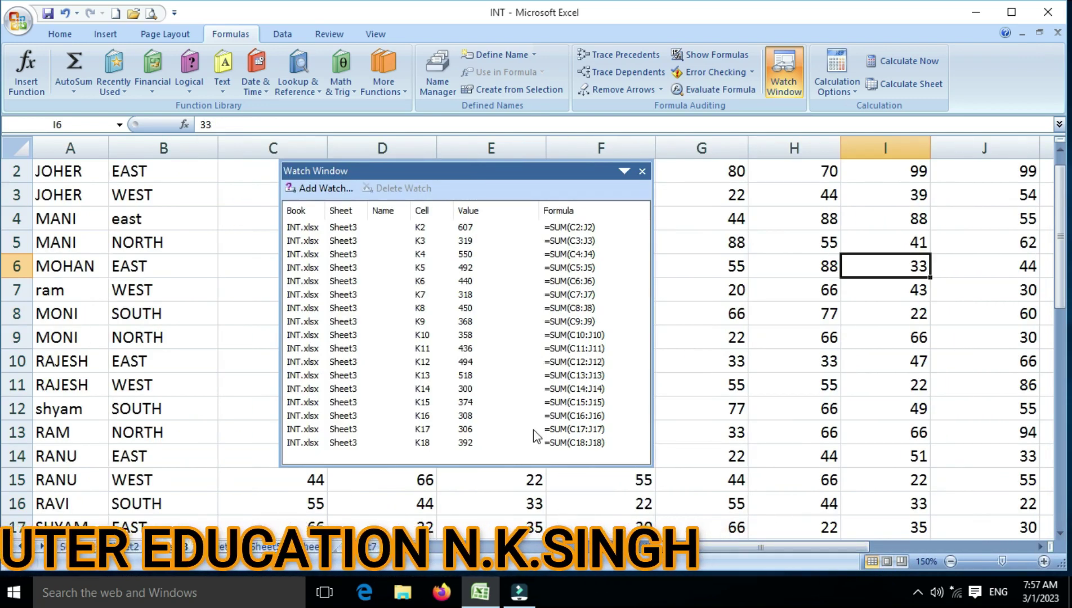
left_click_drag(760, 548, 793, 547)
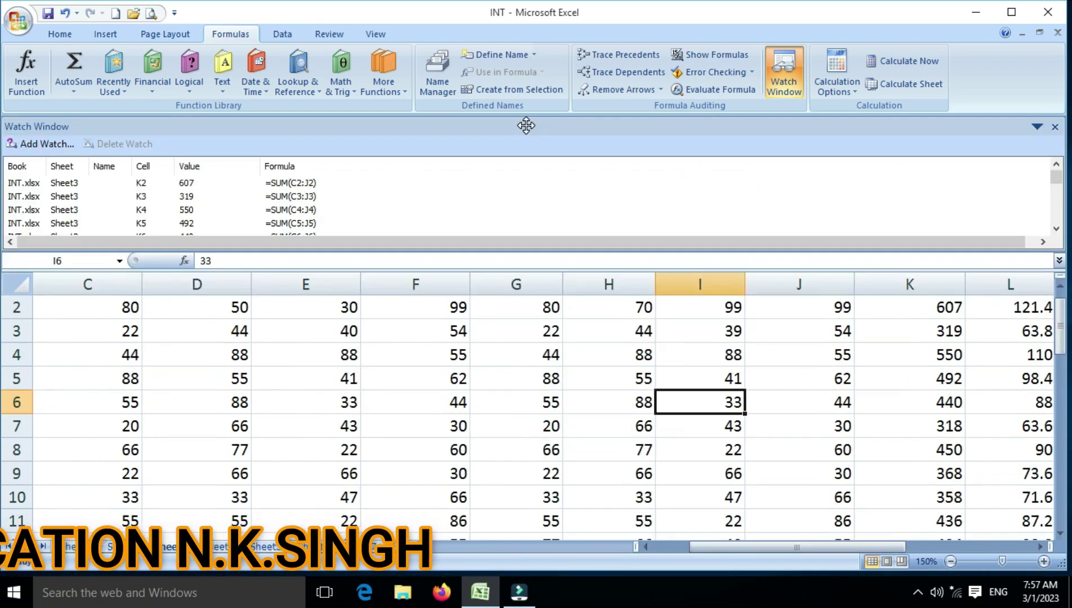
left_click_drag(495, 167, 523, 125)
mouse_move(358, 125)
left_mouse_down()
mouse_move(636, 262)
mouse_move(684, 208)
left_mouse_up()
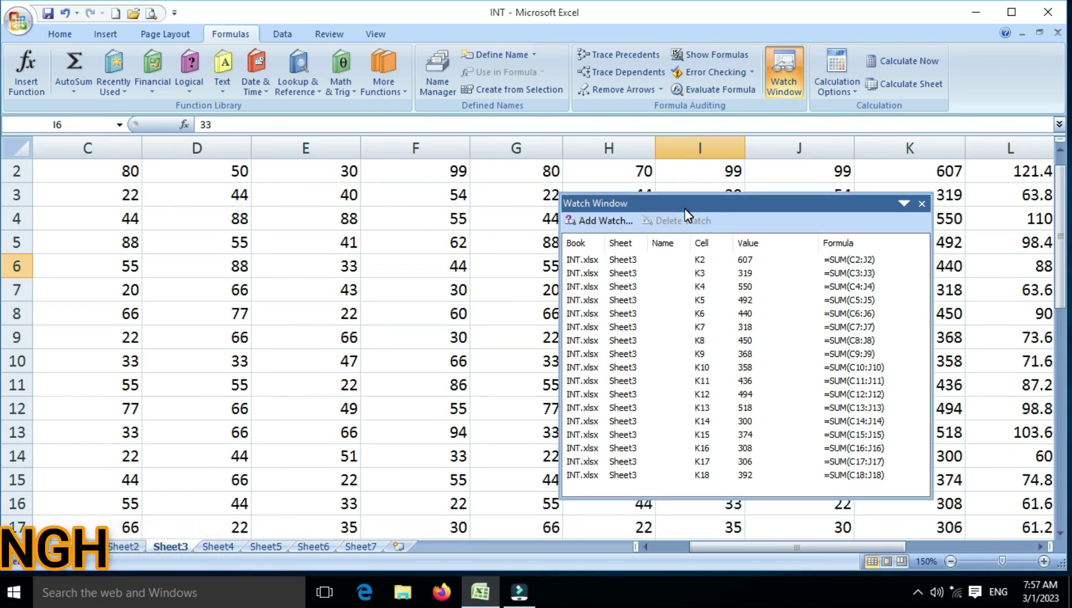
left_click(416, 289)
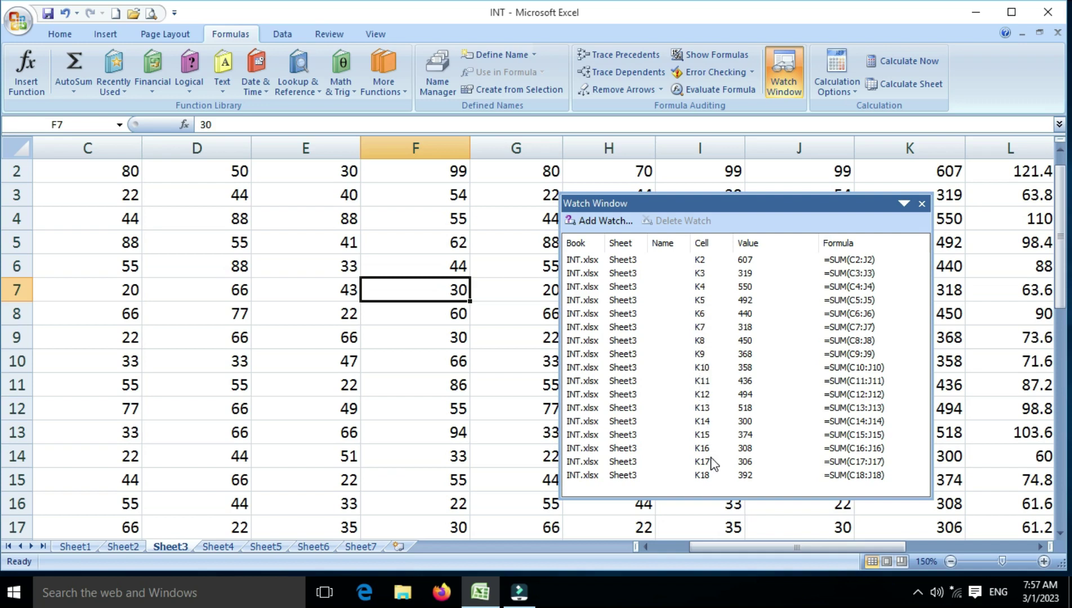
left_click(710, 381)
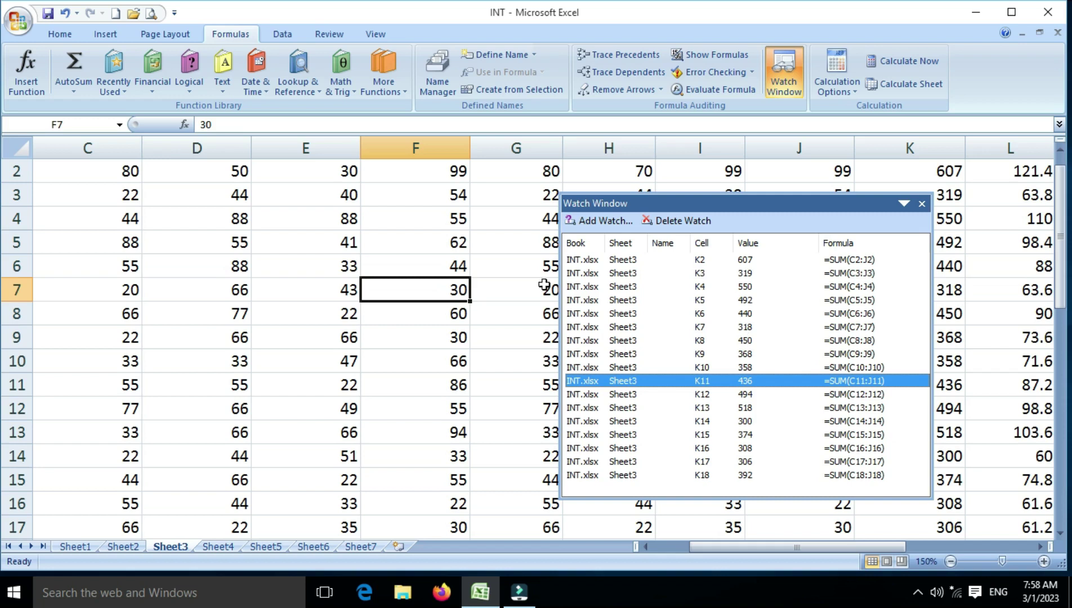
Enter 50 in F7 and confirm the watched K7 total rises from 318 to 338.
left_click(424, 296)
left_click(424, 296)
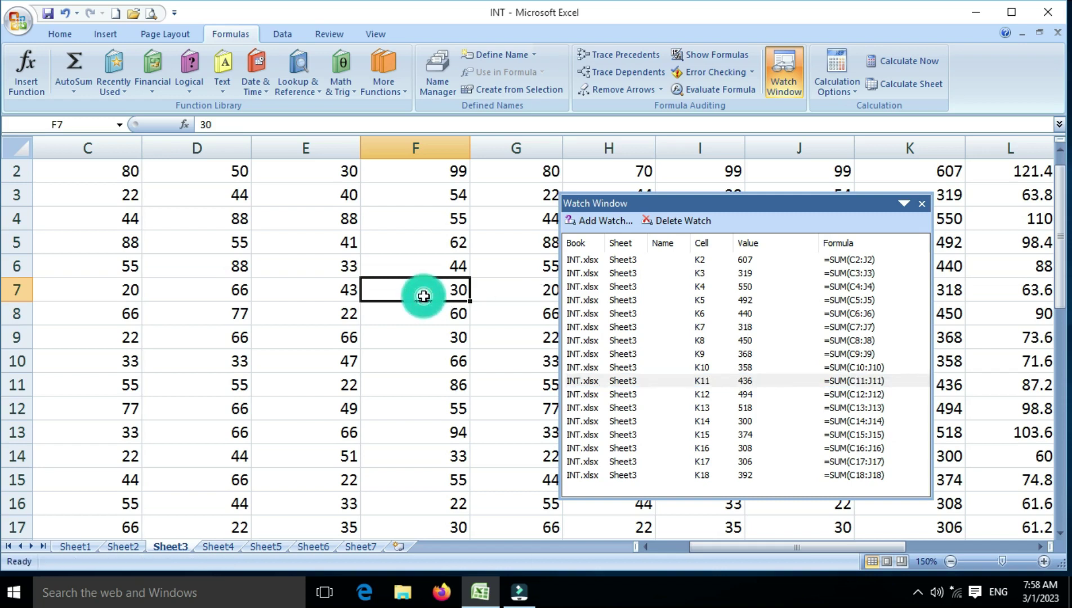
type("5")
key("Return")
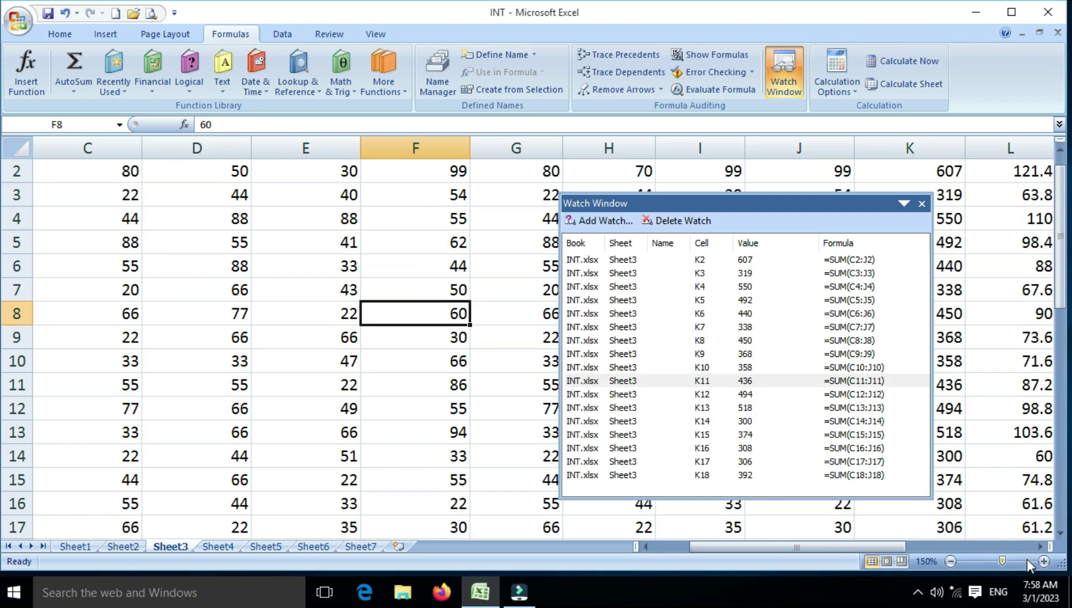
left_click(1042, 548)
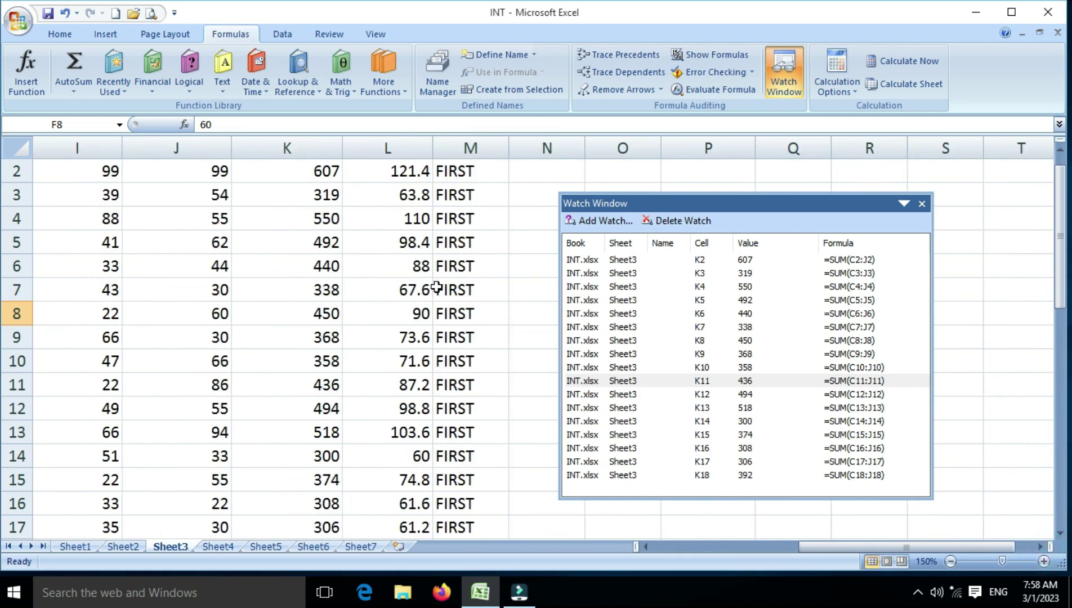
left_click(645, 546)
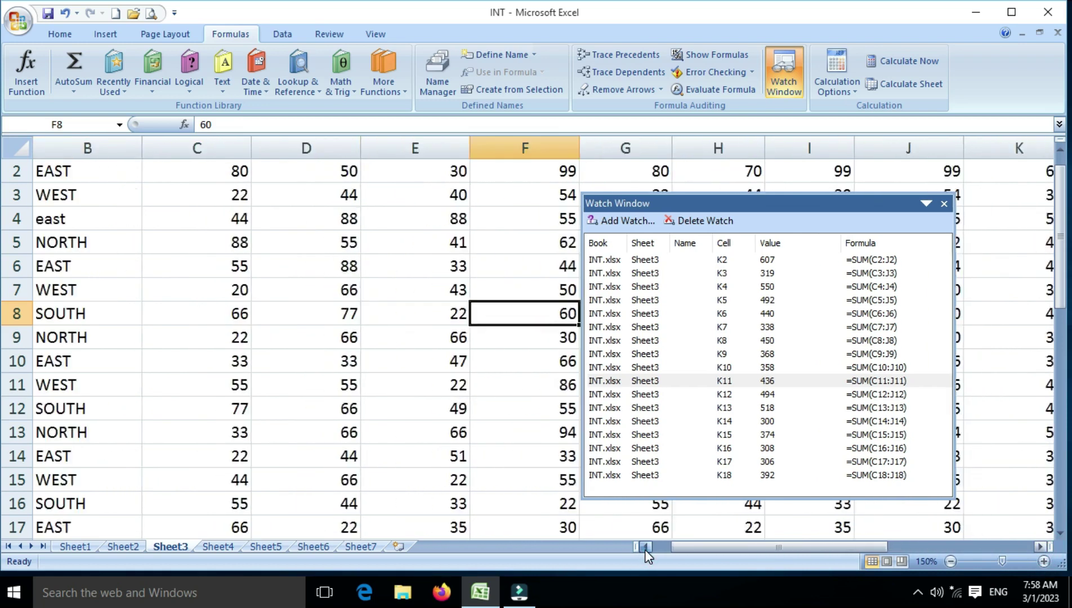
left_click_drag(723, 201, 683, 199)
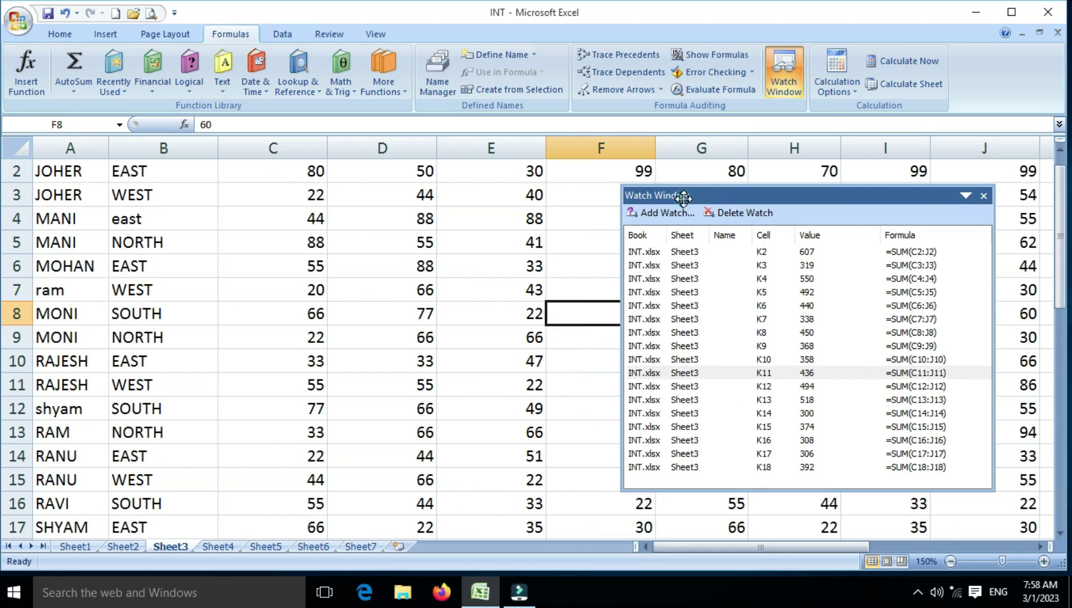
Delete the K2 watch, then delete the remaining K3–K18 watches together.
left_click_drag(682, 199, 690, 198)
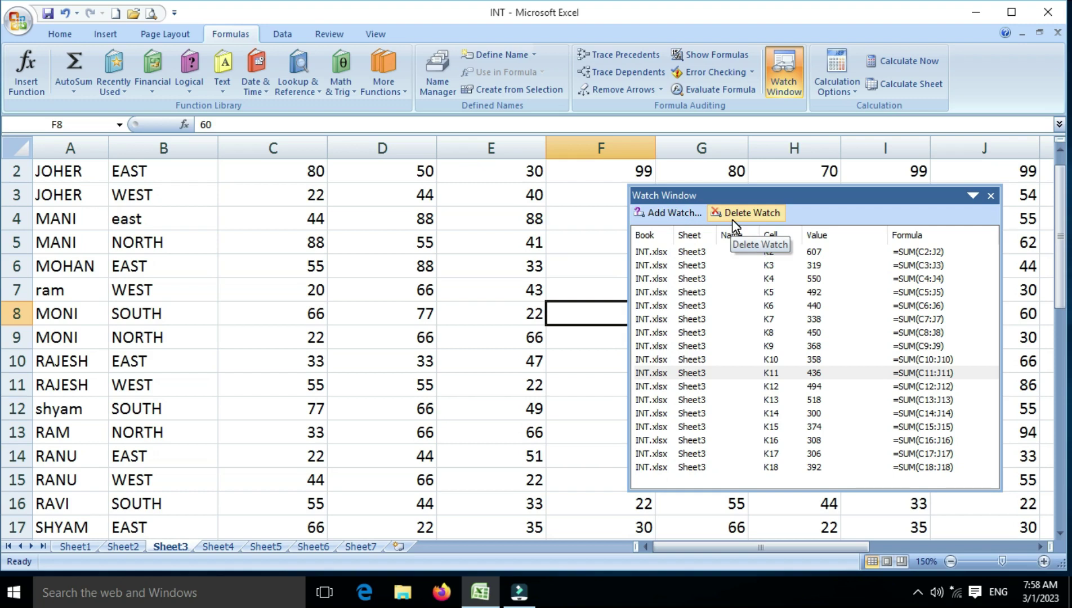
left_click(695, 254)
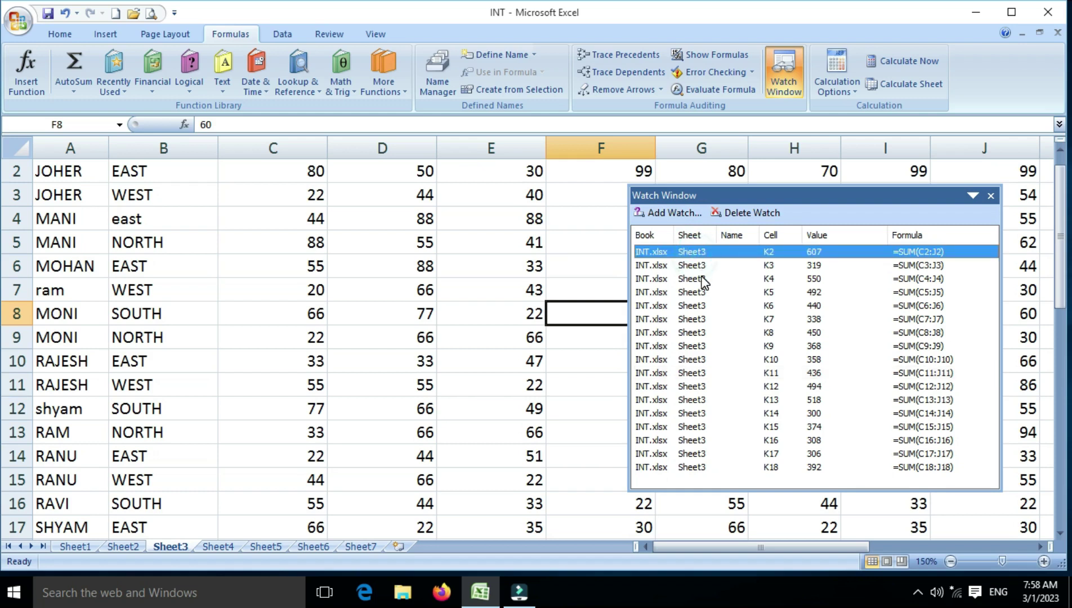
left_click(735, 214)
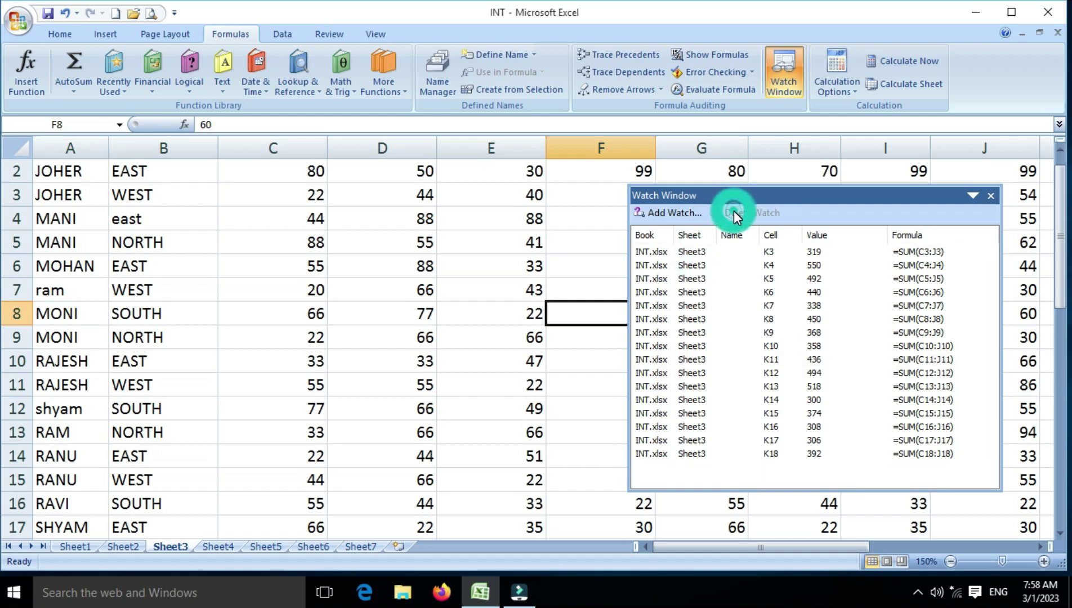
left_click_drag(671, 484, 786, 249)
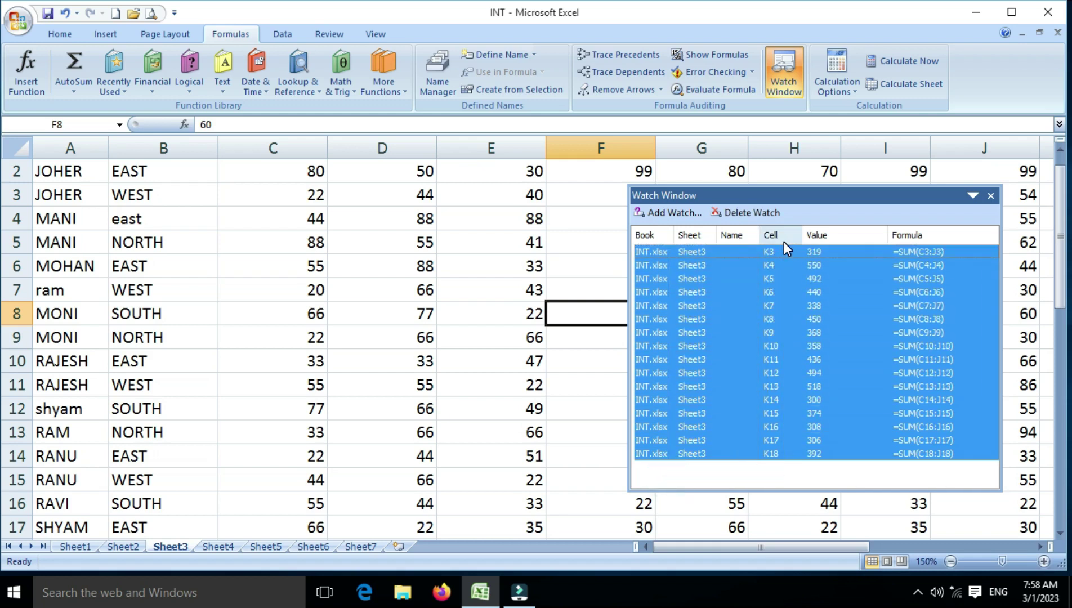
left_click(734, 214)
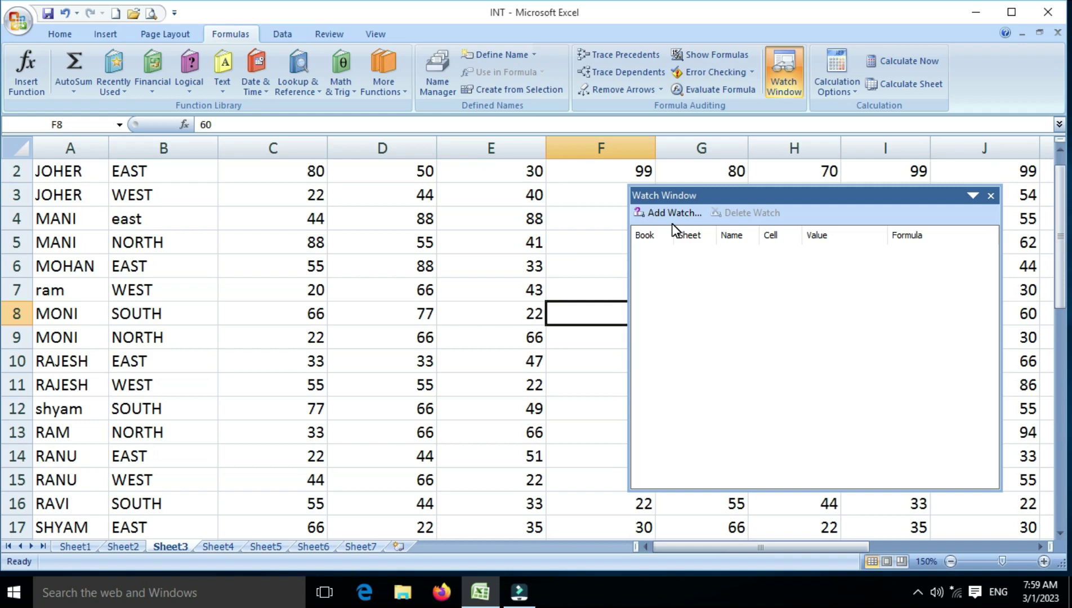
Watch Sheet7's G2 total (=SUM(C2:F2), 348), then switch to the empty Sheet6.
left_click(369, 547)
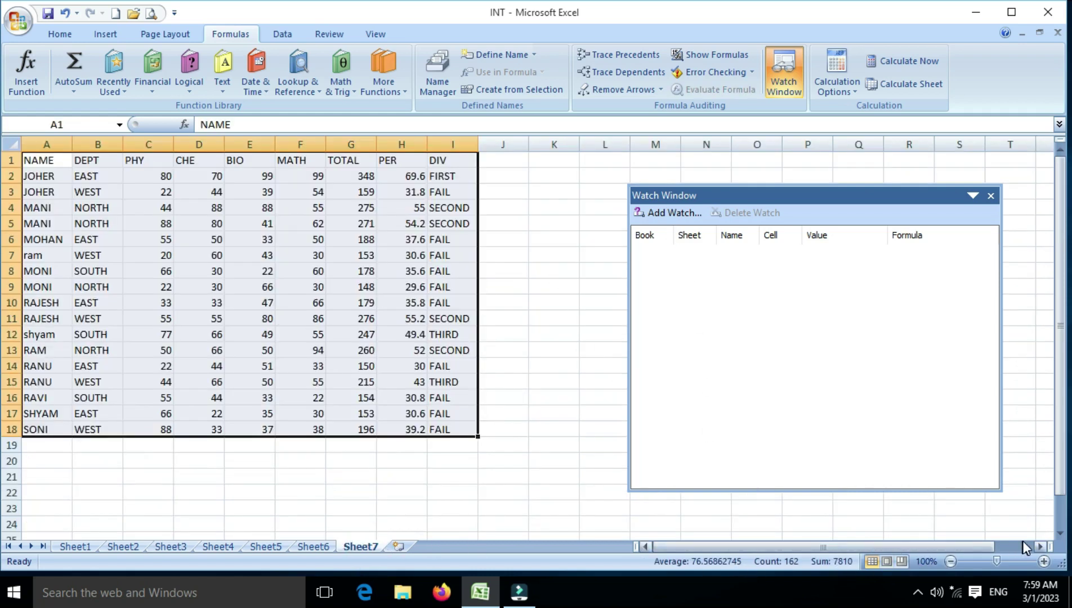
left_click(1040, 547)
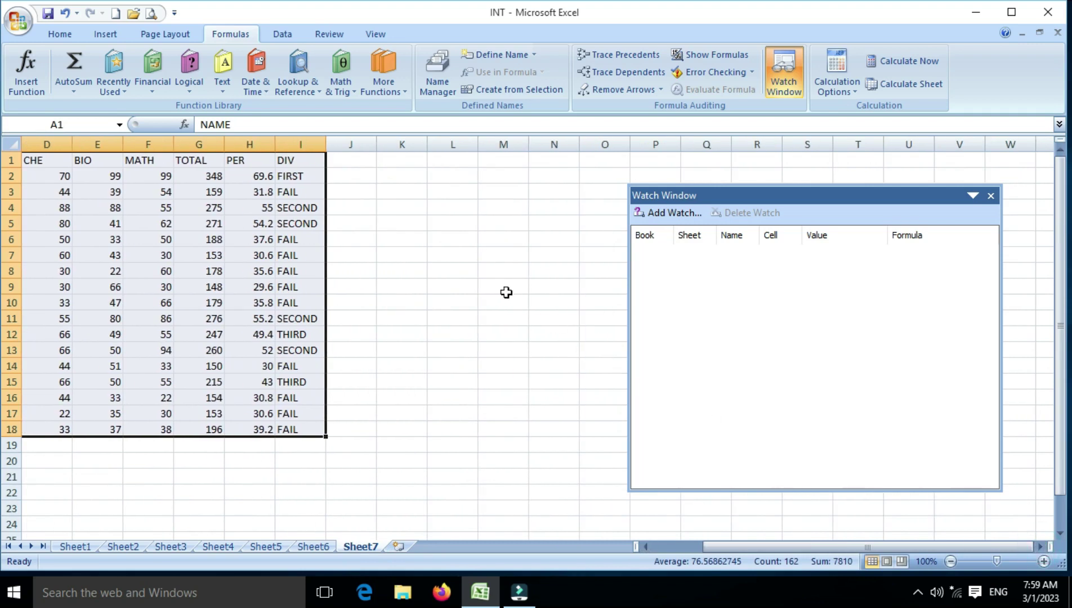
left_click(507, 272)
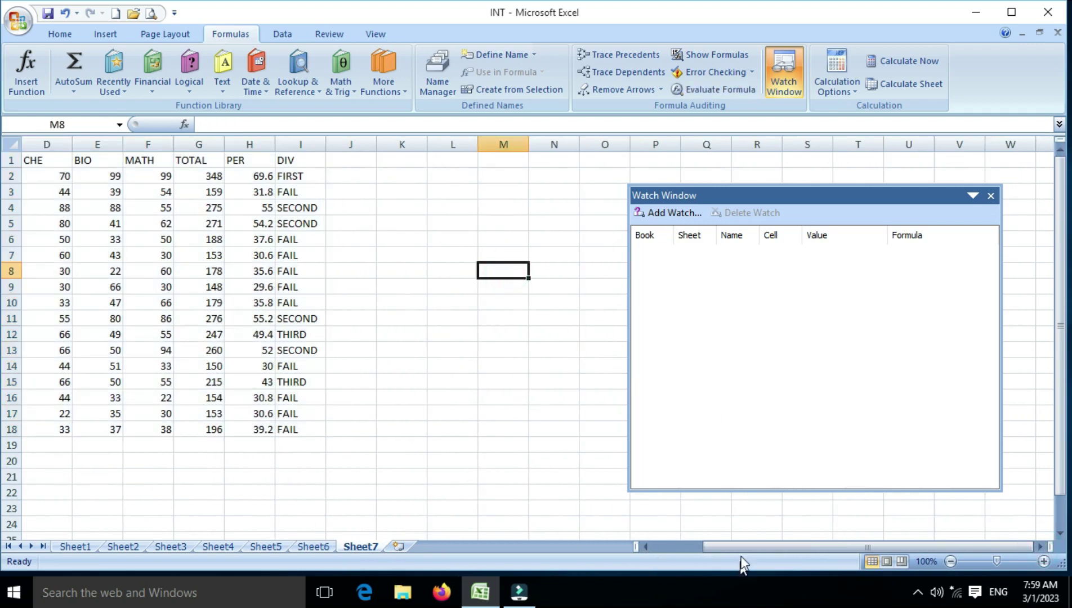
left_click_drag(744, 547, 404, 454)
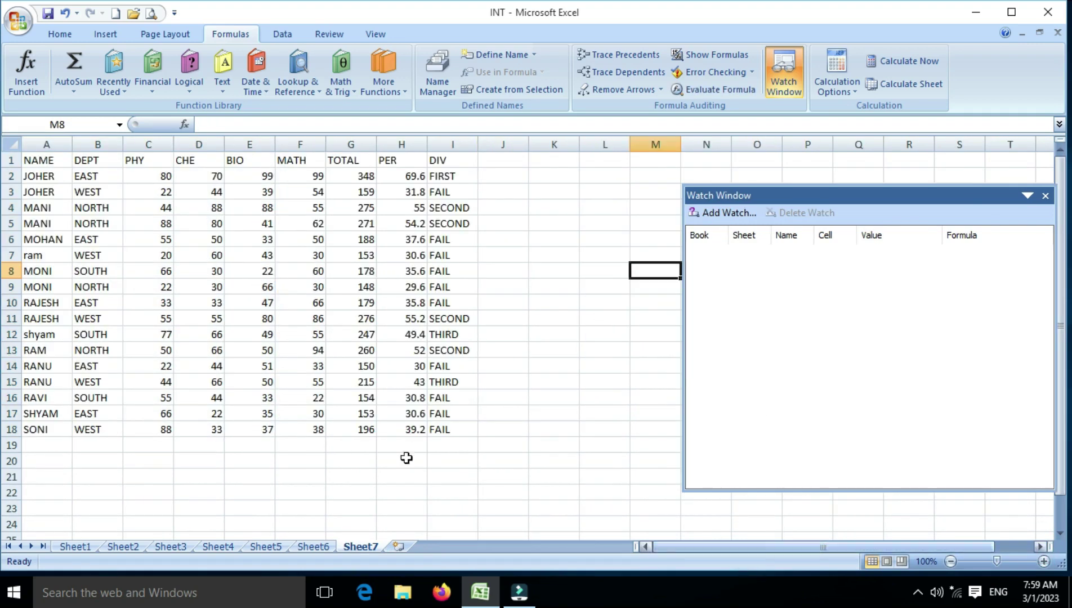
left_click(343, 176)
left_click(795, 79)
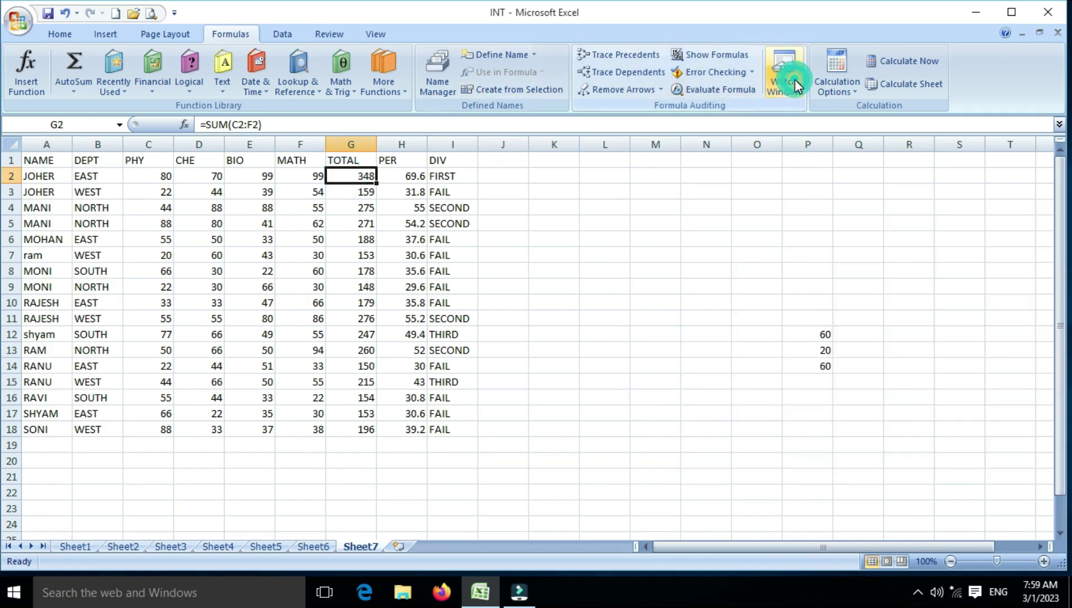
left_click(794, 85)
left_click(732, 213)
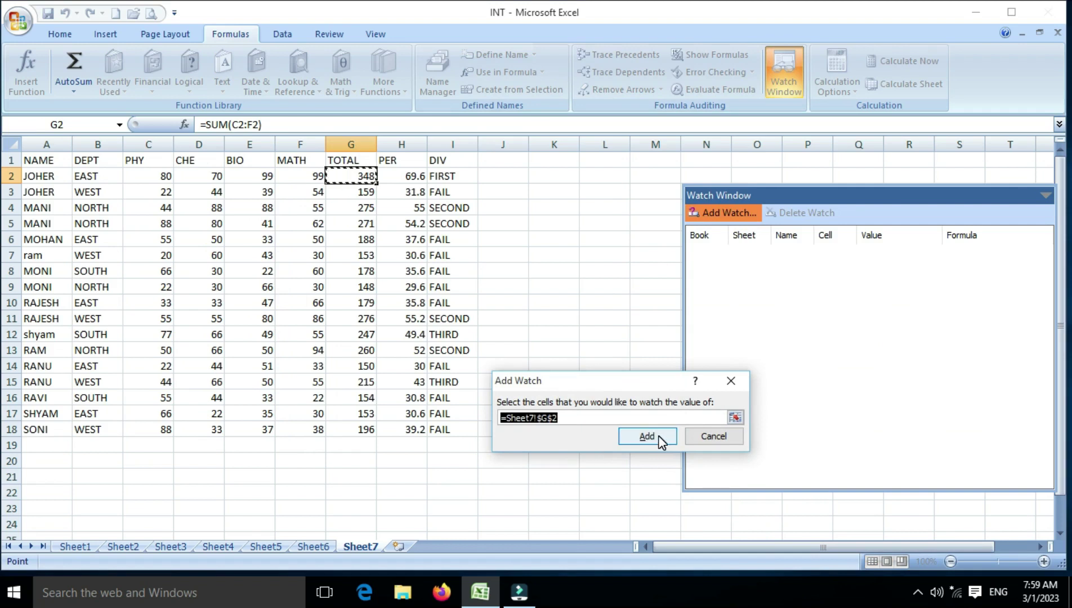
left_click(653, 438)
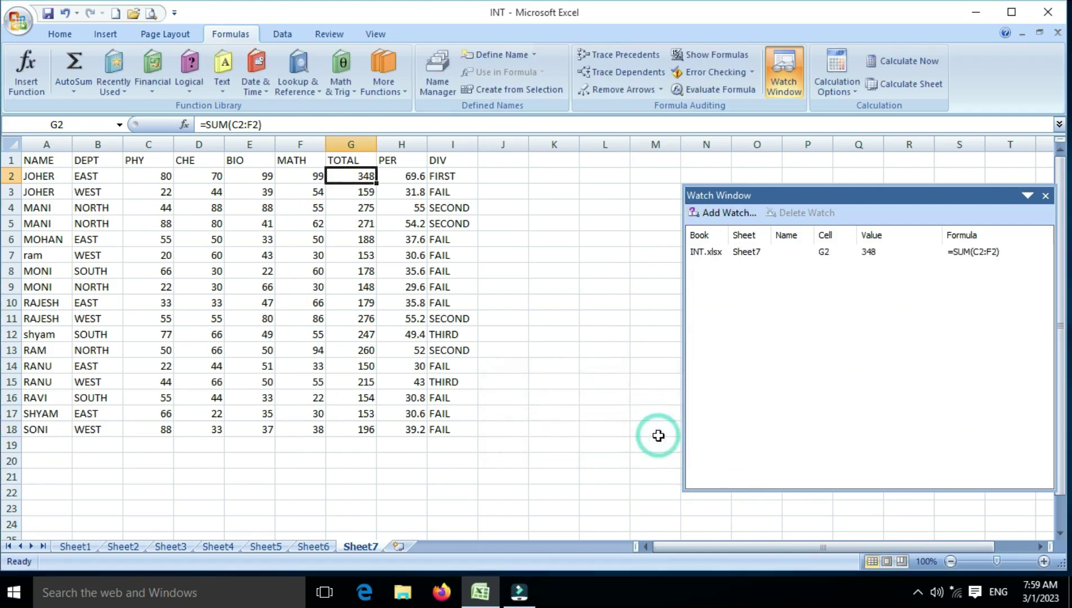
left_click(313, 546)
left_click(191, 315)
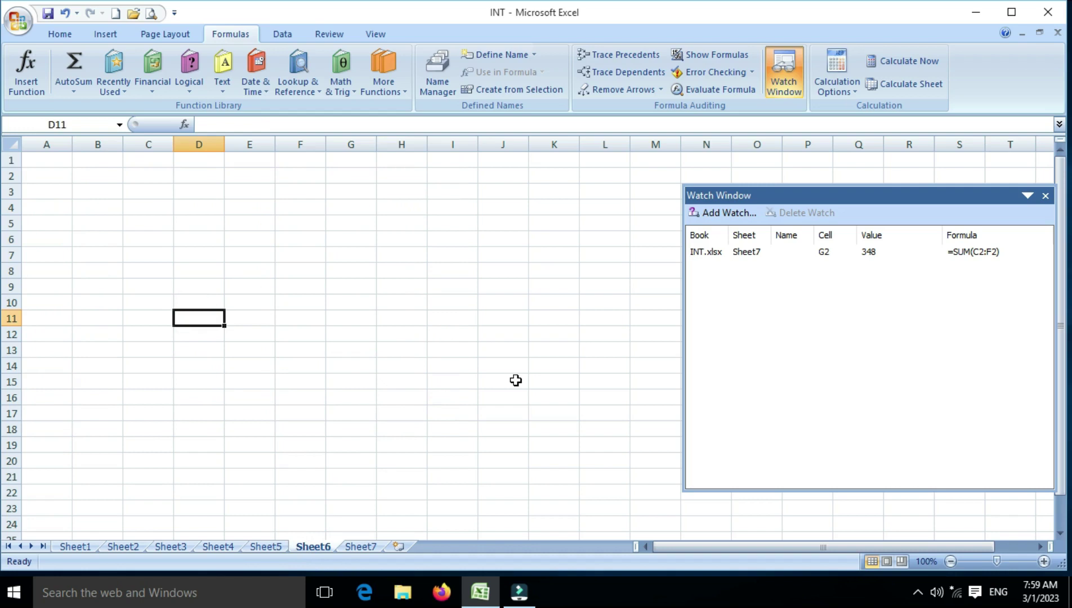
Enter 90 in D11 and 50 in F11 on Sheet6.
type("90")
key("Right")
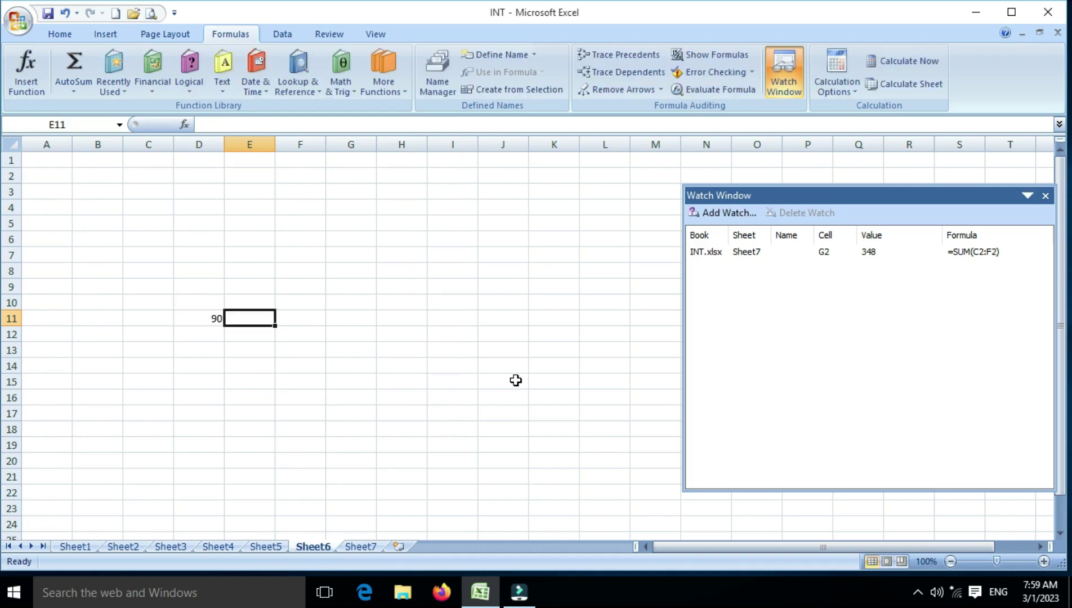
key("Right")
type("50")
key("Return")
key("Down")
key("Left")
Enter =D11+F11 in E13, giving 140, and add E13 to the watch list.
type("=")
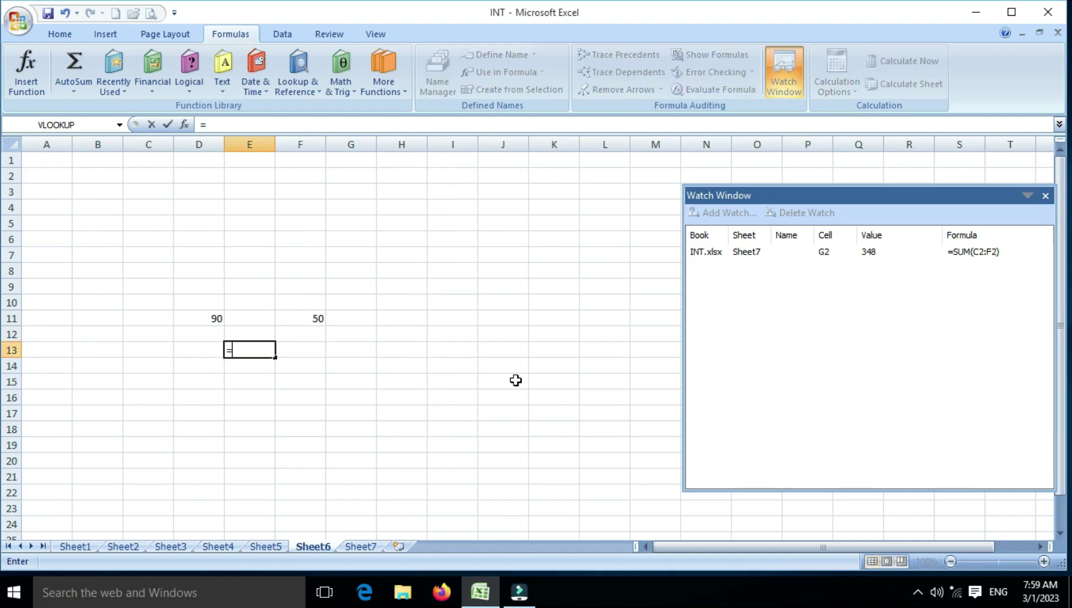
left_click(217, 317)
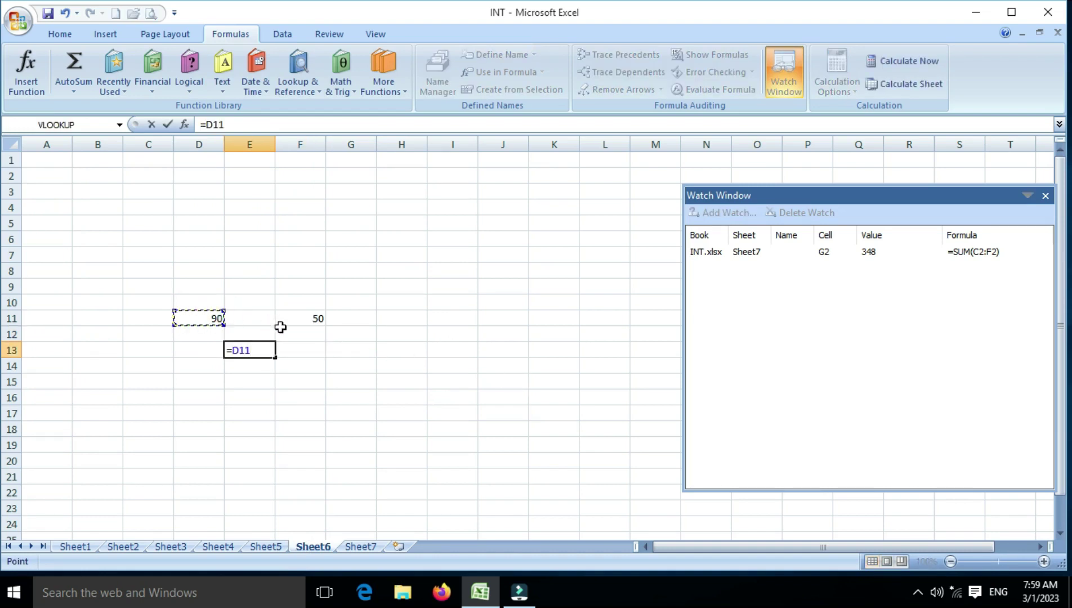
type("+")
left_click(297, 317)
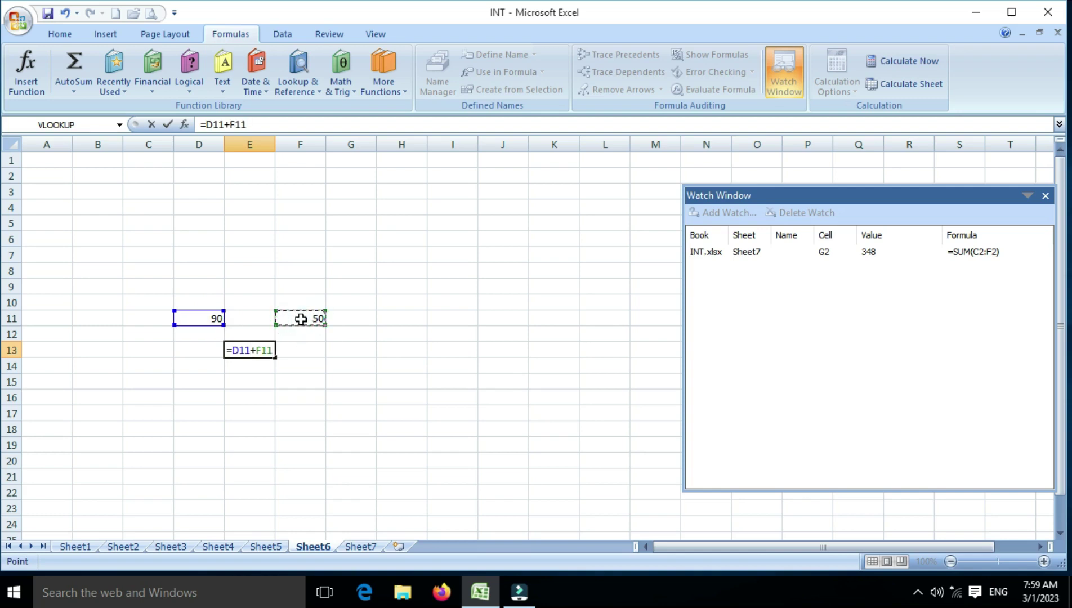
key("Return")
left_click(254, 351)
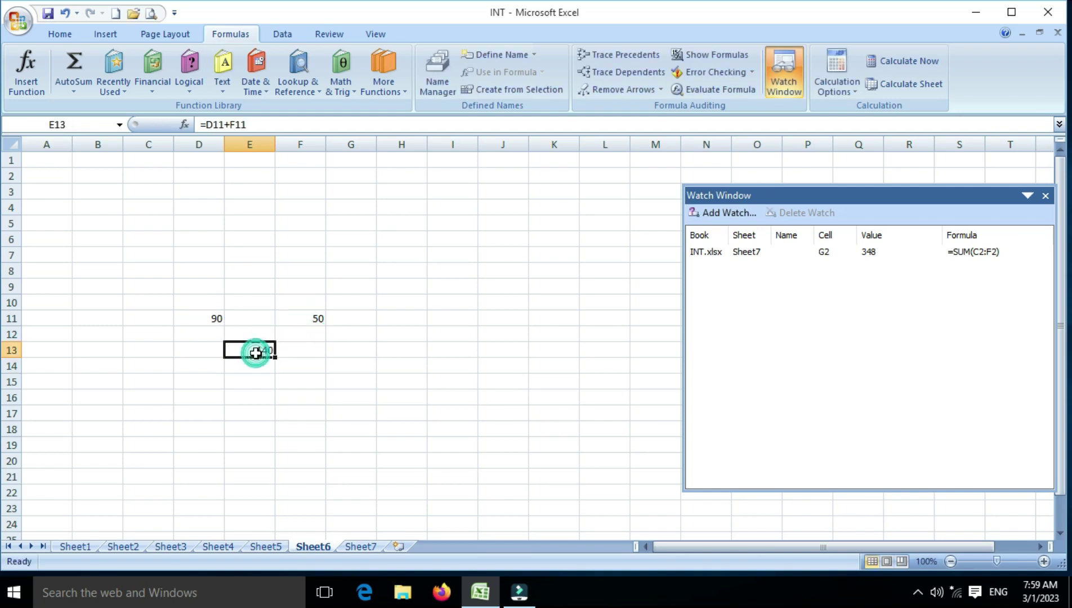
left_click(725, 214)
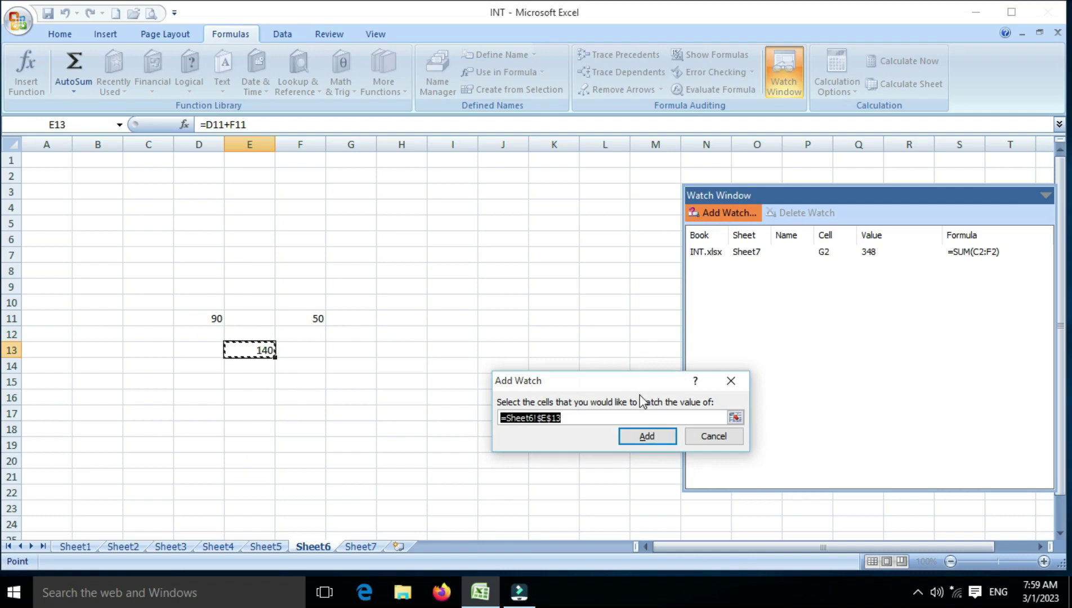
left_click(642, 443)
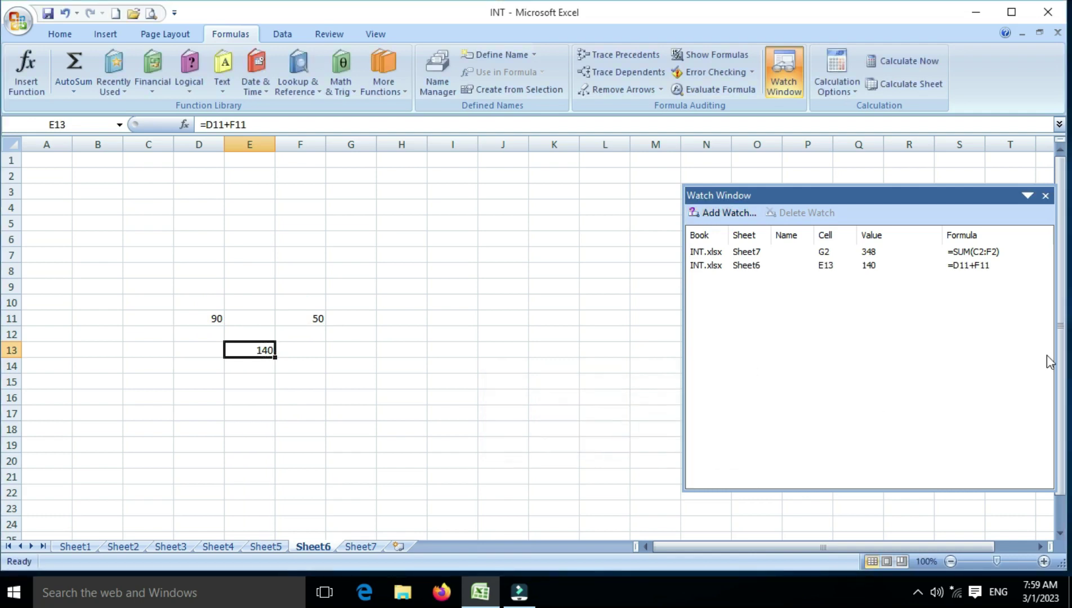
On Sheet7, replace the CHE score in D2 (70) with 20, moving the Watch Window aside.
left_click(370, 545)
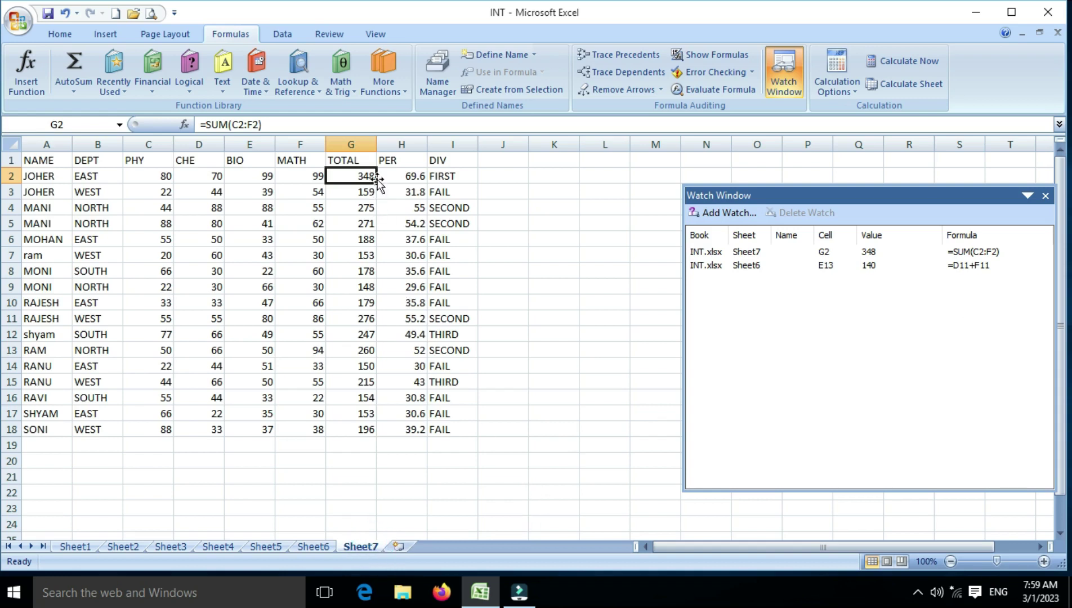
left_click(209, 180)
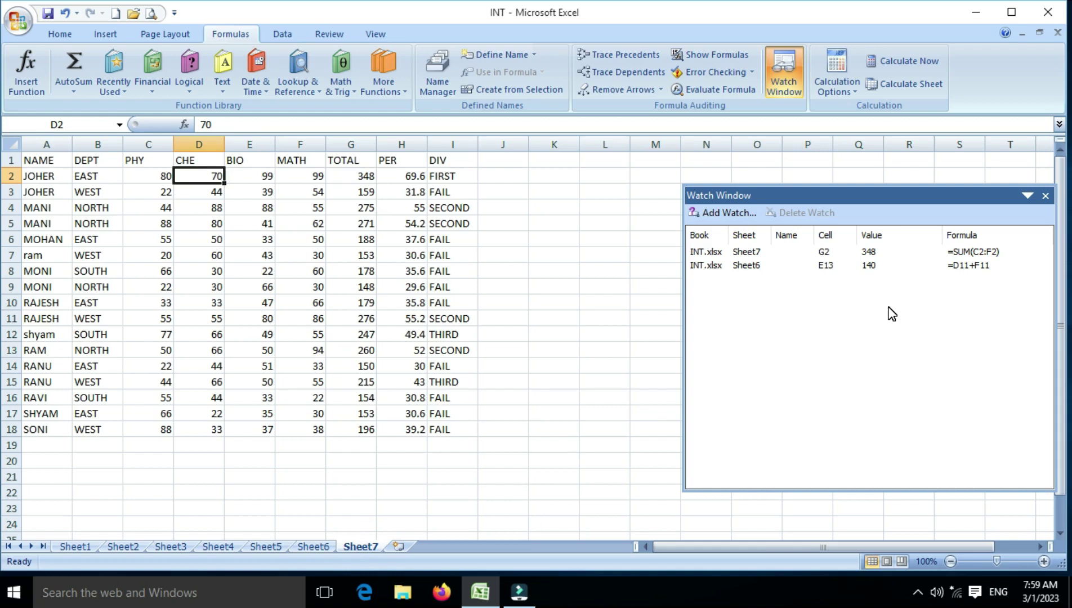
left_click_drag(851, 202, 518, 162)
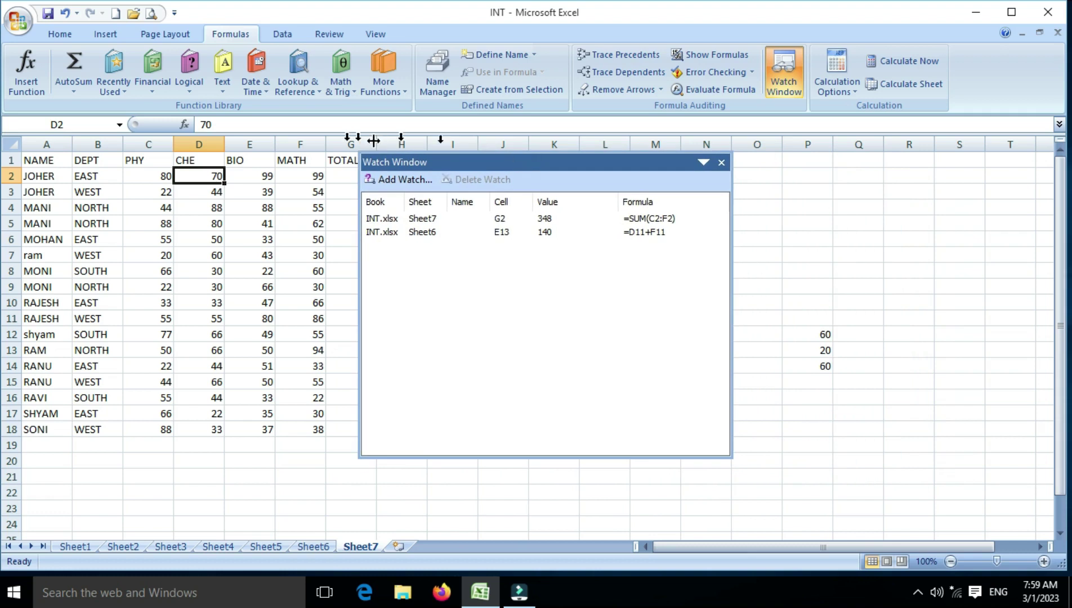
type("20")
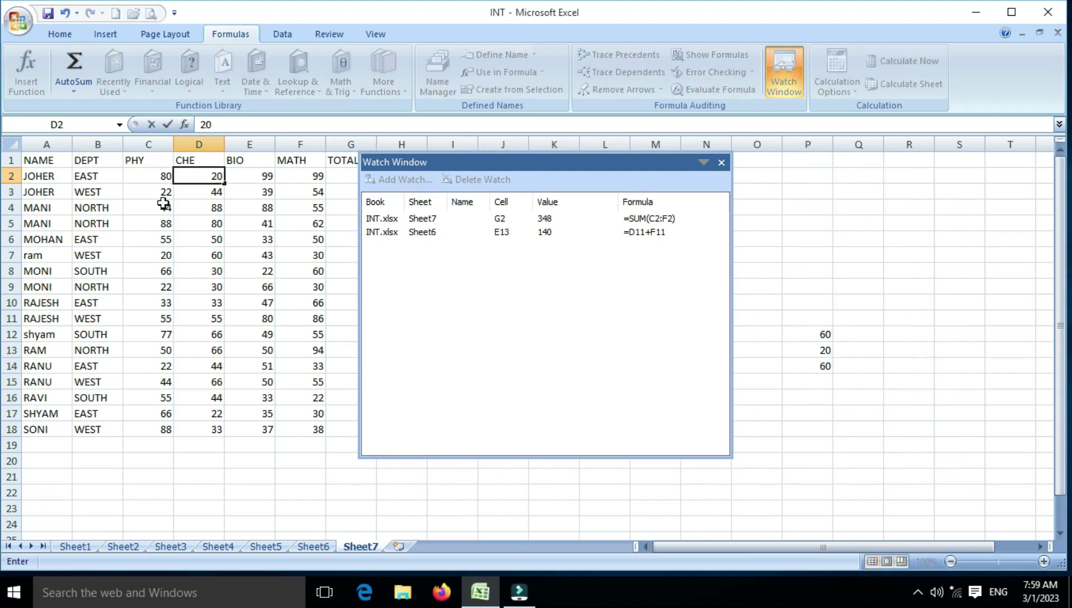
key("Return")
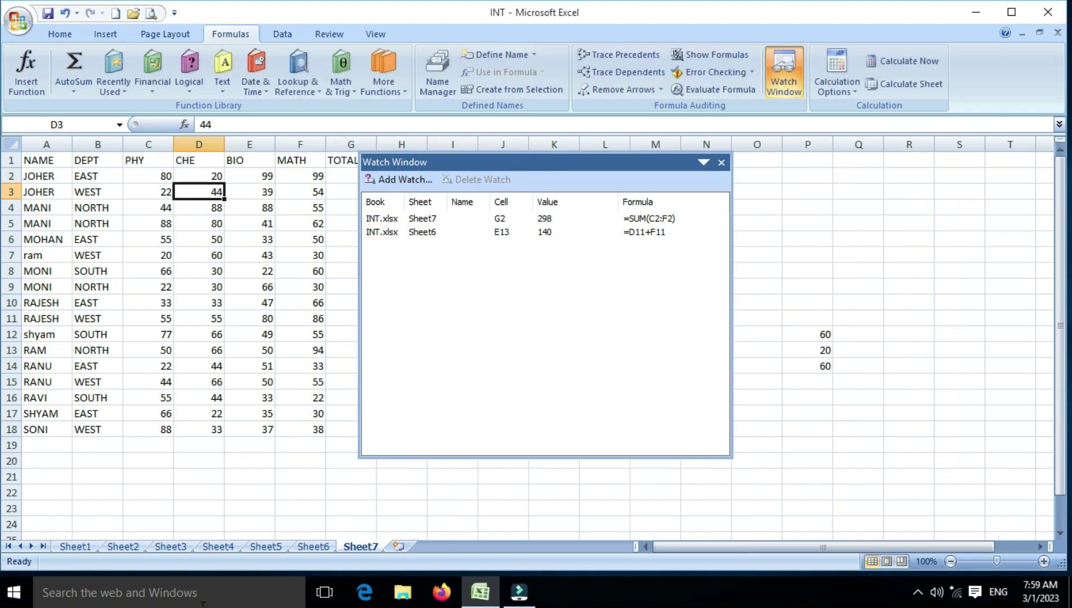
On Sheet6, change D11 from 90 to 50 so watched E13 reads 100.
left_click(261, 546)
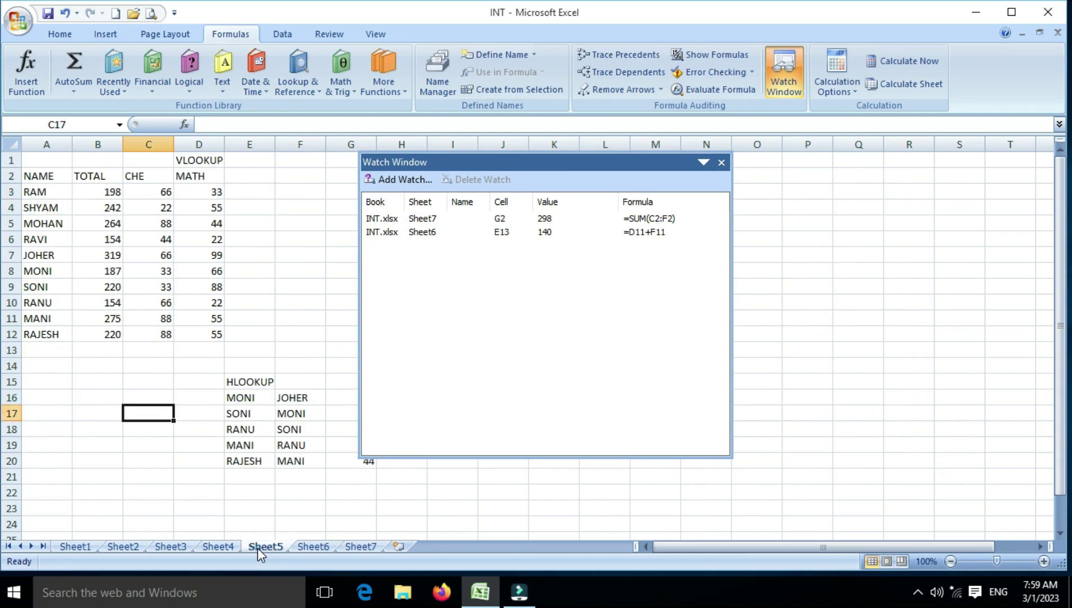
left_click(360, 546)
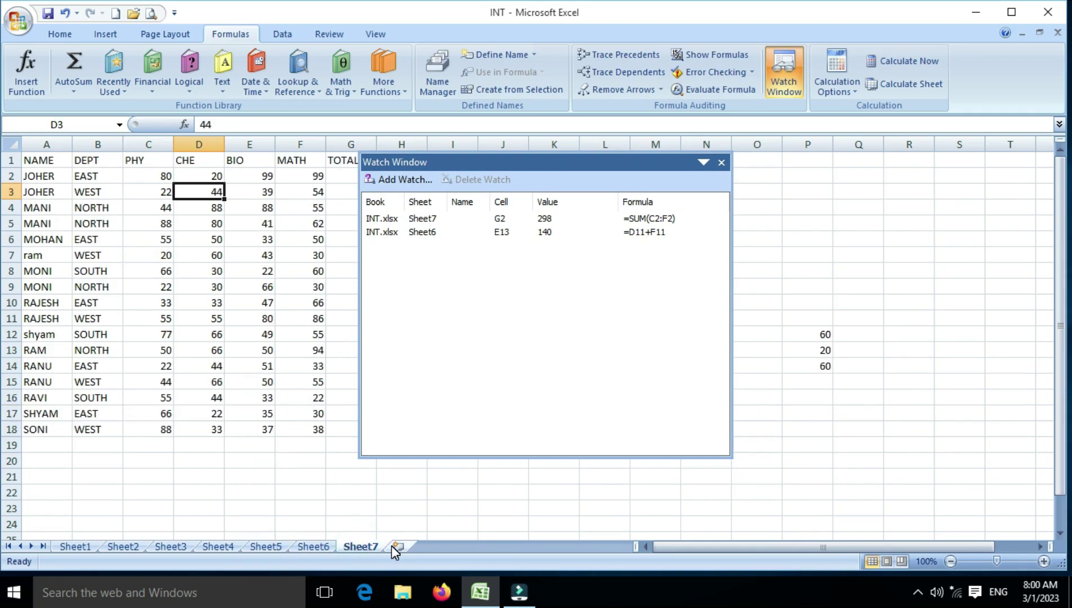
left_click(313, 546)
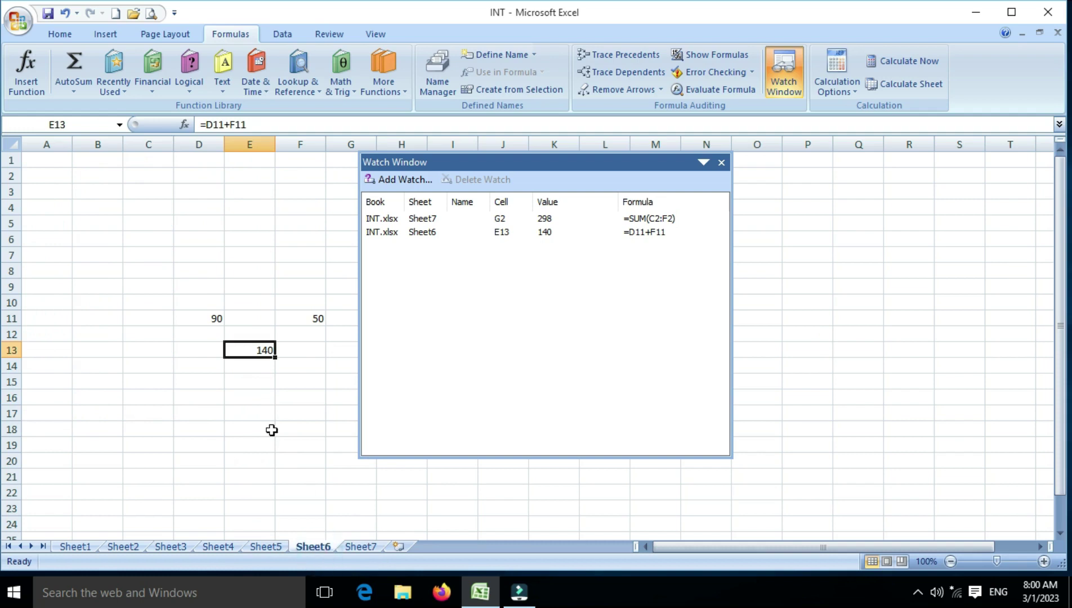
left_click(207, 320)
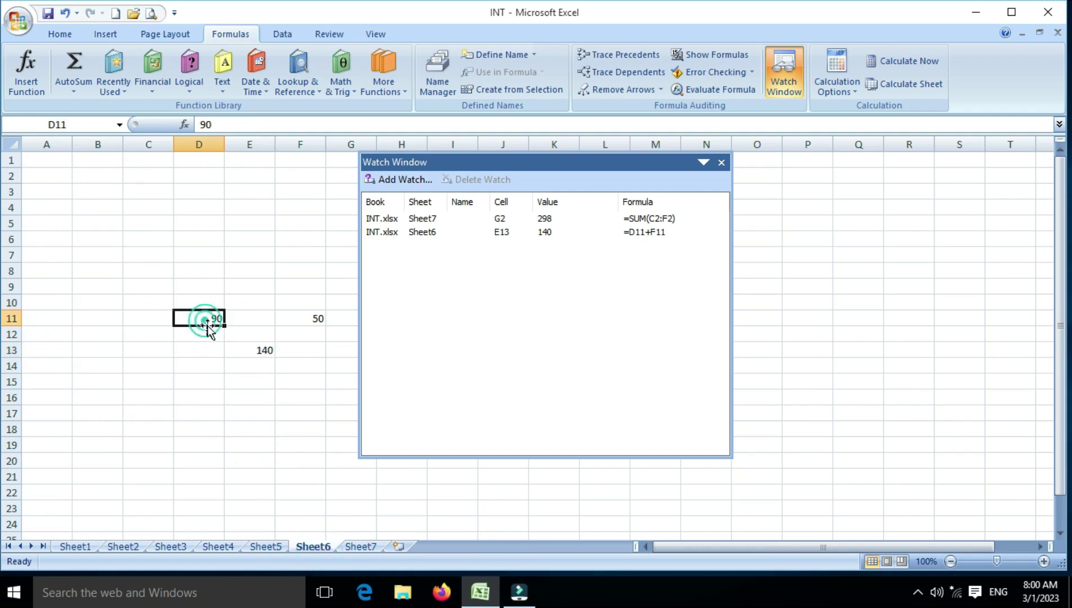
type("5")
key("Return")
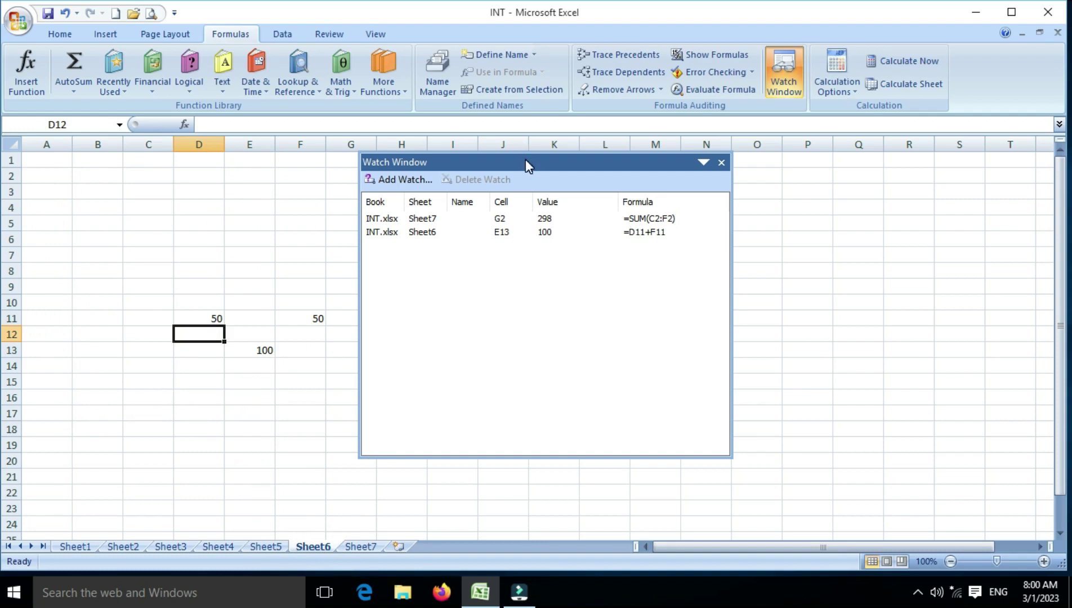
left_click_drag(525, 159, 487, 173)
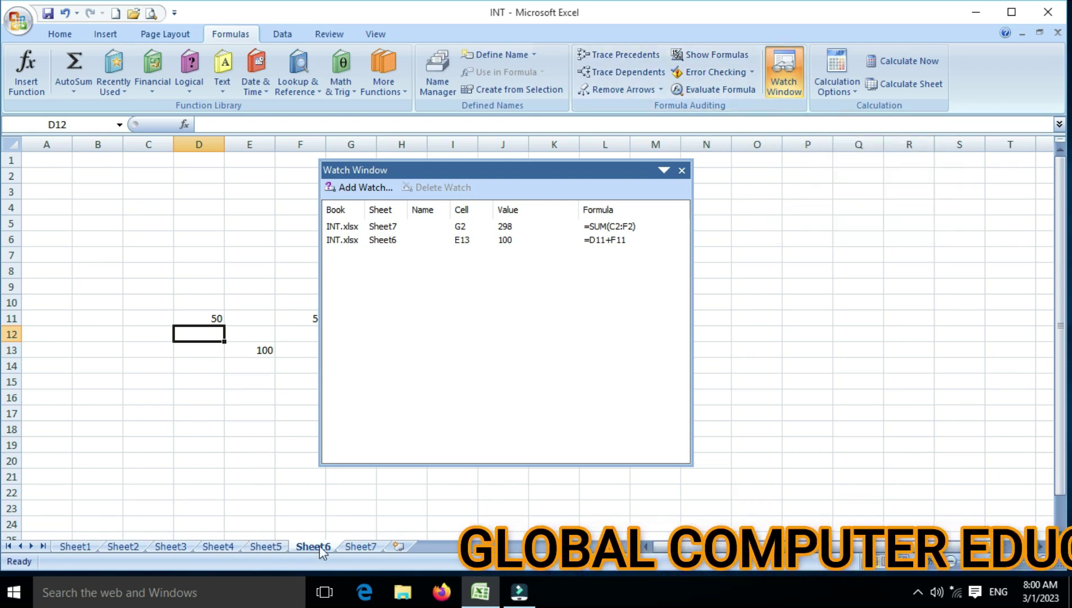
Go to Sheet3 and reposition the Watch Window showing G2 at 298 and E13 at 100.
left_click(170, 547)
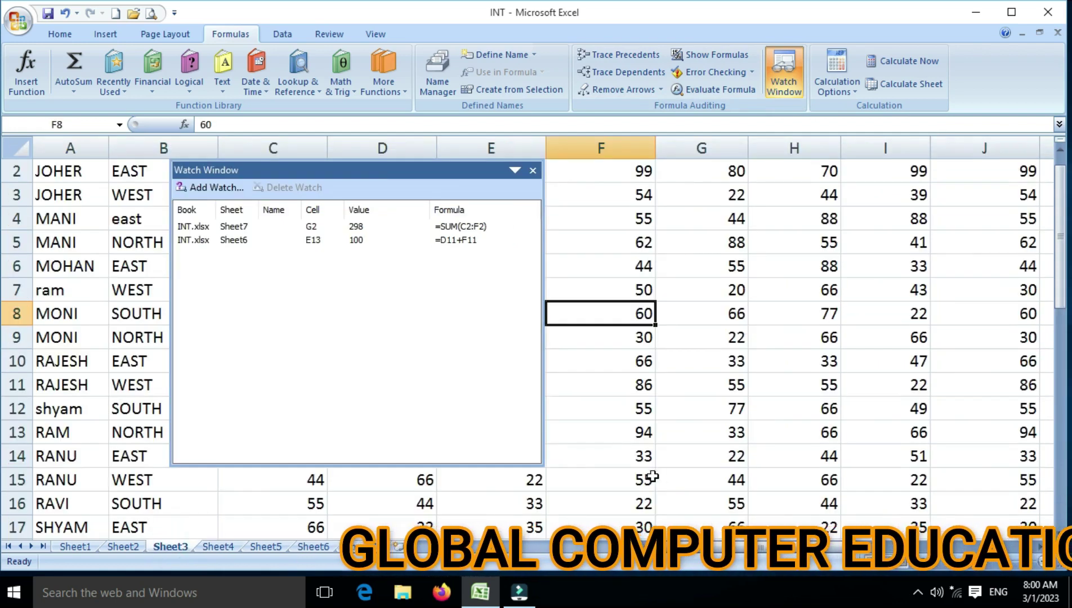
scroll(538, 338, "right", 1)
scroll(538, 338, "right", 2)
scroll(537, 338, "right", 3)
scroll(538, 337, "right", 1)
left_click_drag(684, 172, 499, 223)
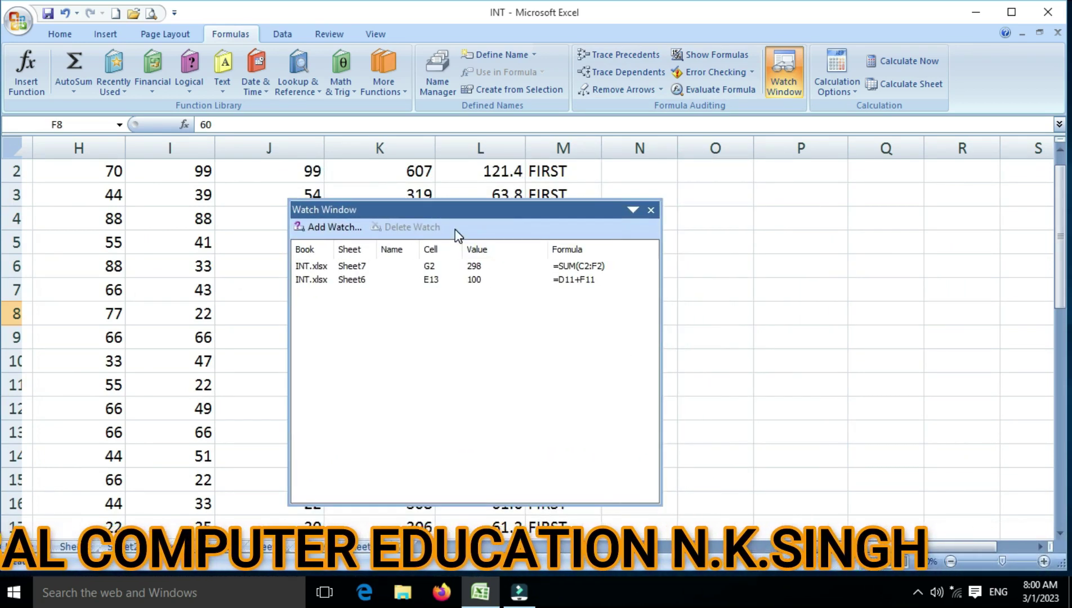
left_click(443, 220)
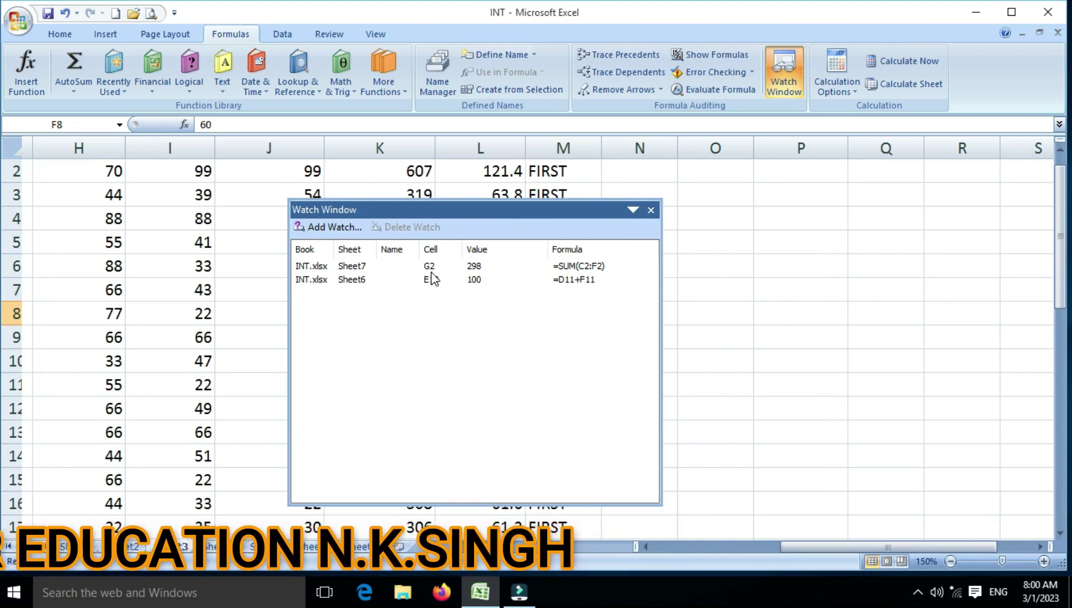
Hide and reshow the Watch Window, then return to Sheet3's marks table.
left_click(793, 74)
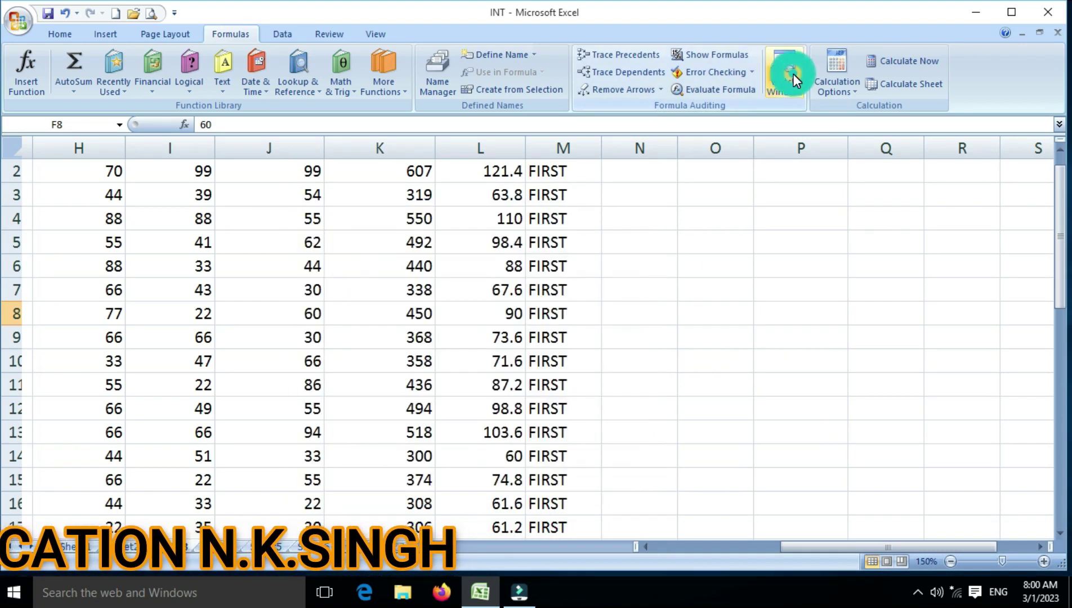
left_click(793, 74)
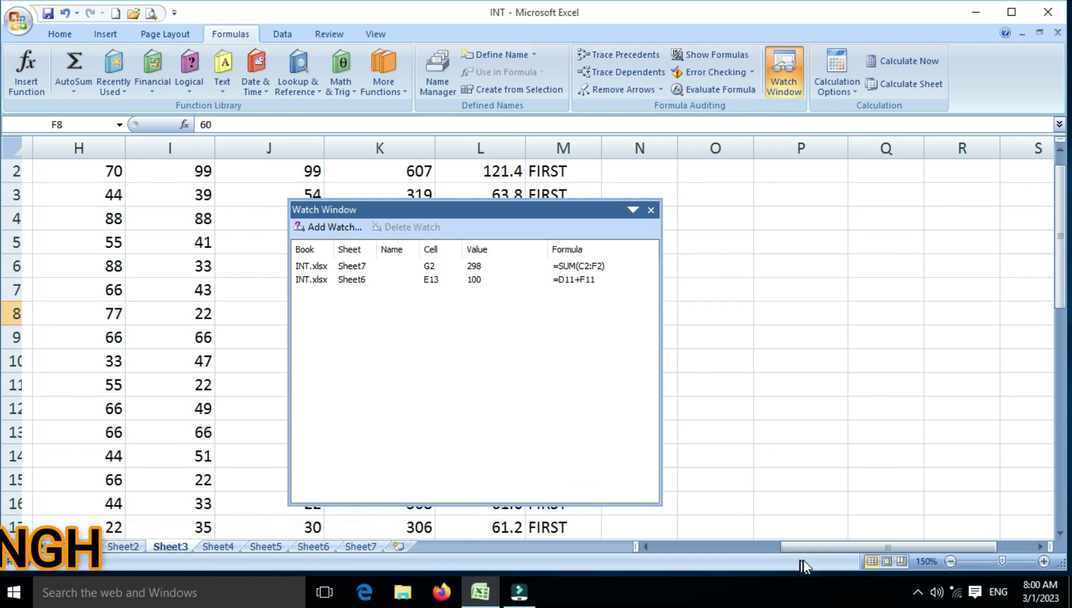
left_click_drag(807, 550, 669, 547)
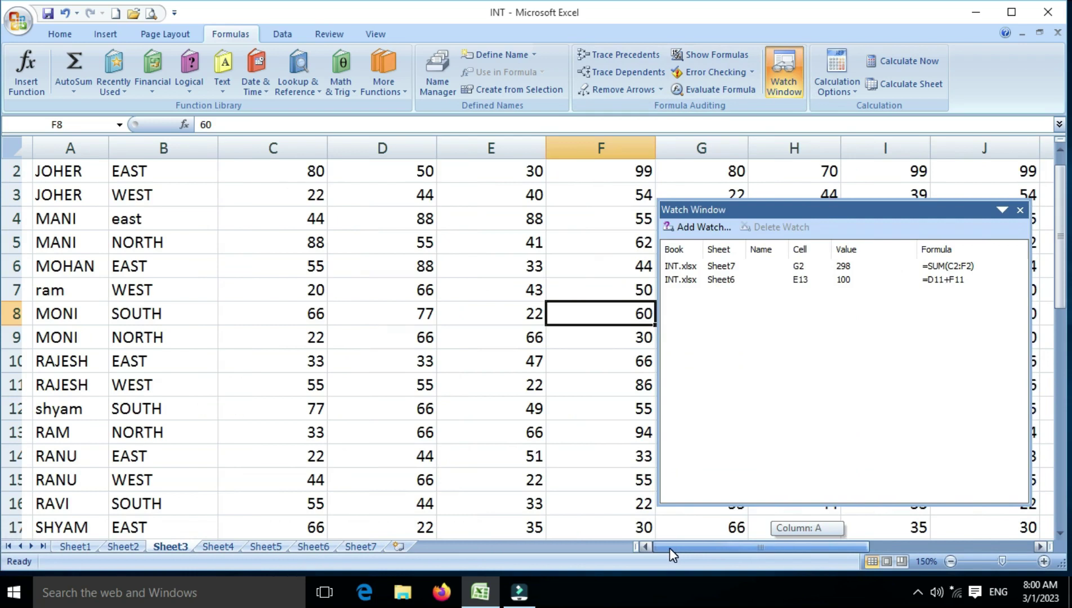